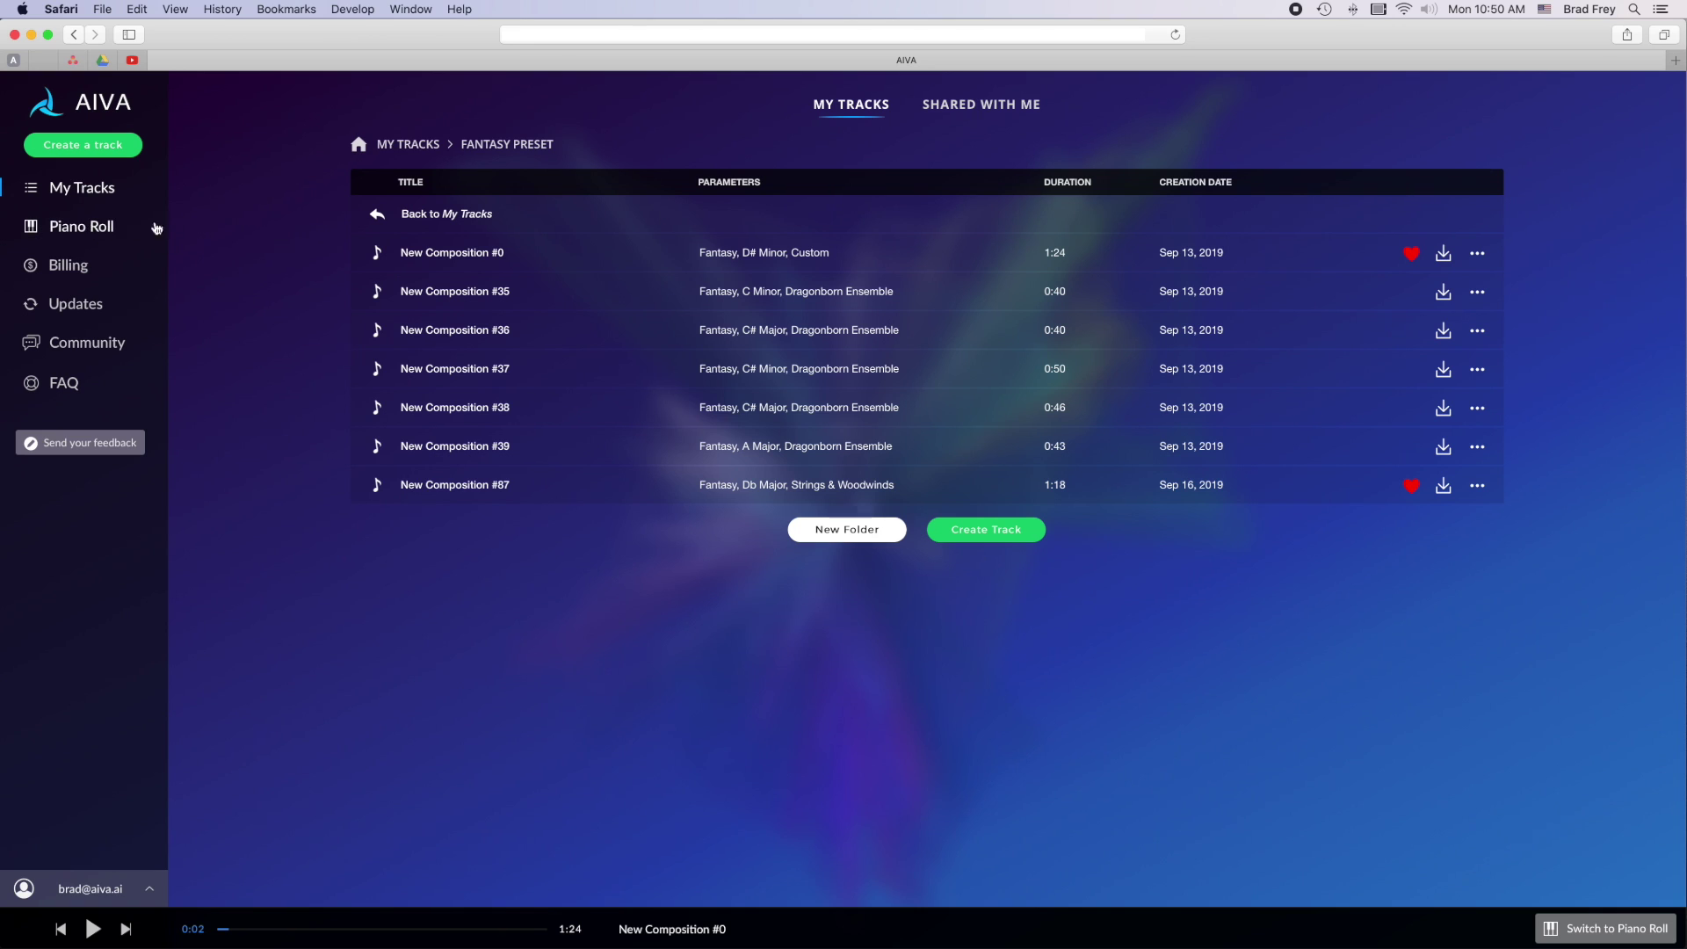
# Open New Composition #0 in the Piano Roll from its context menu
pyautogui.rightClick(557, 253)
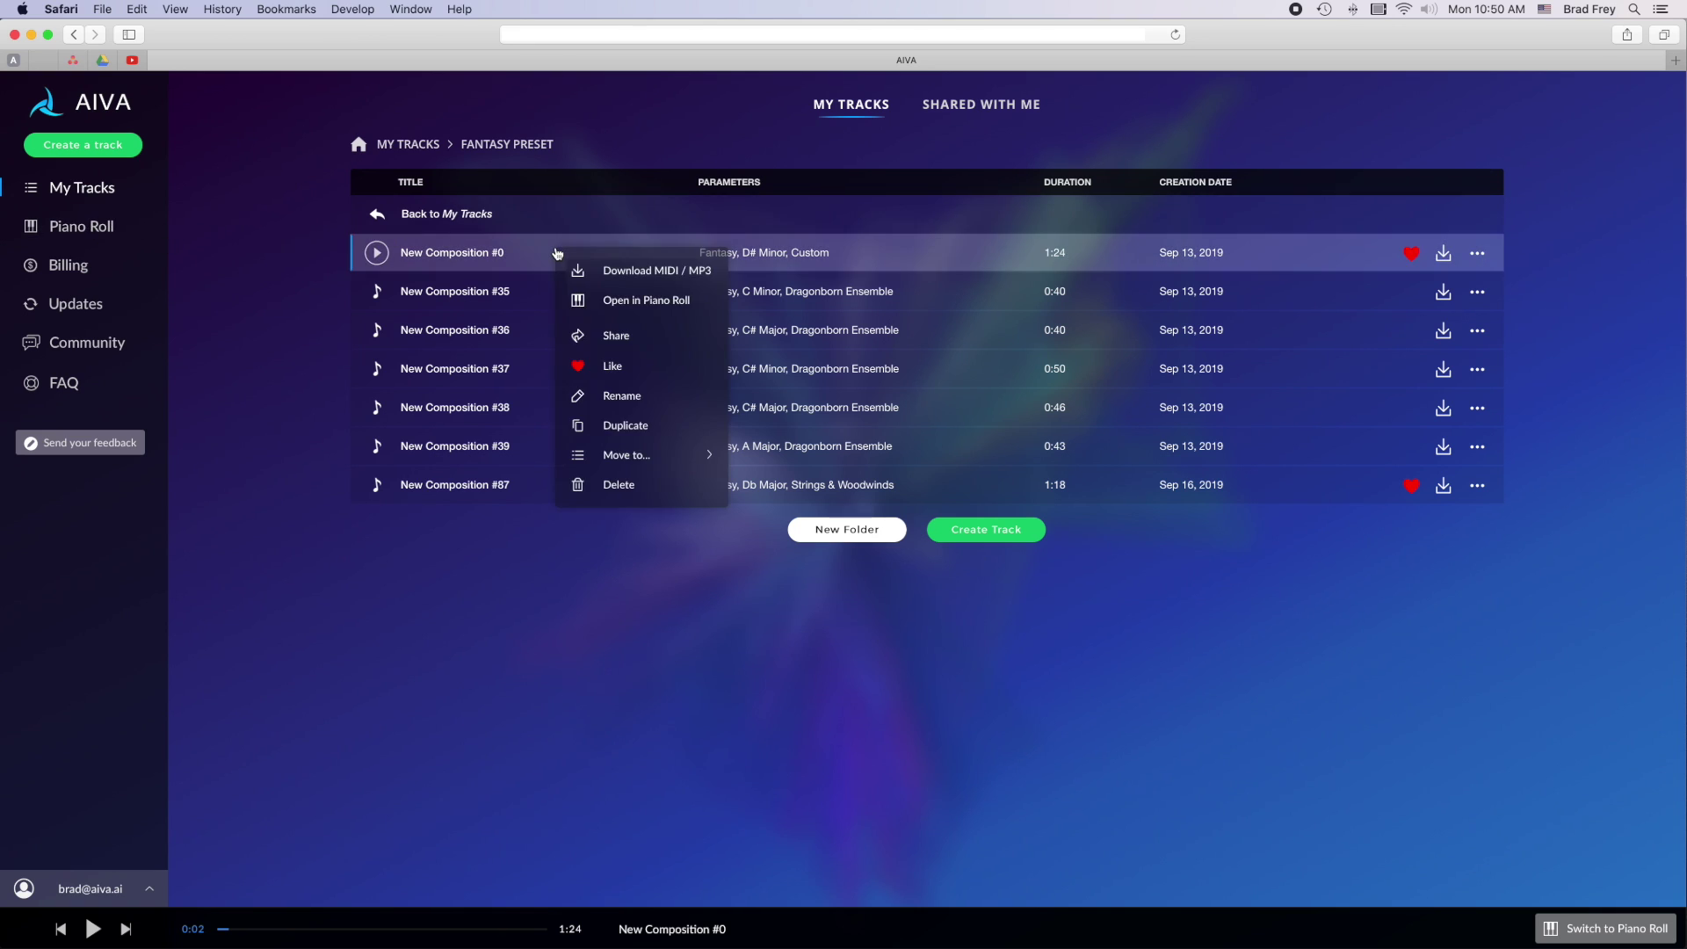
pyautogui.click(629, 302)
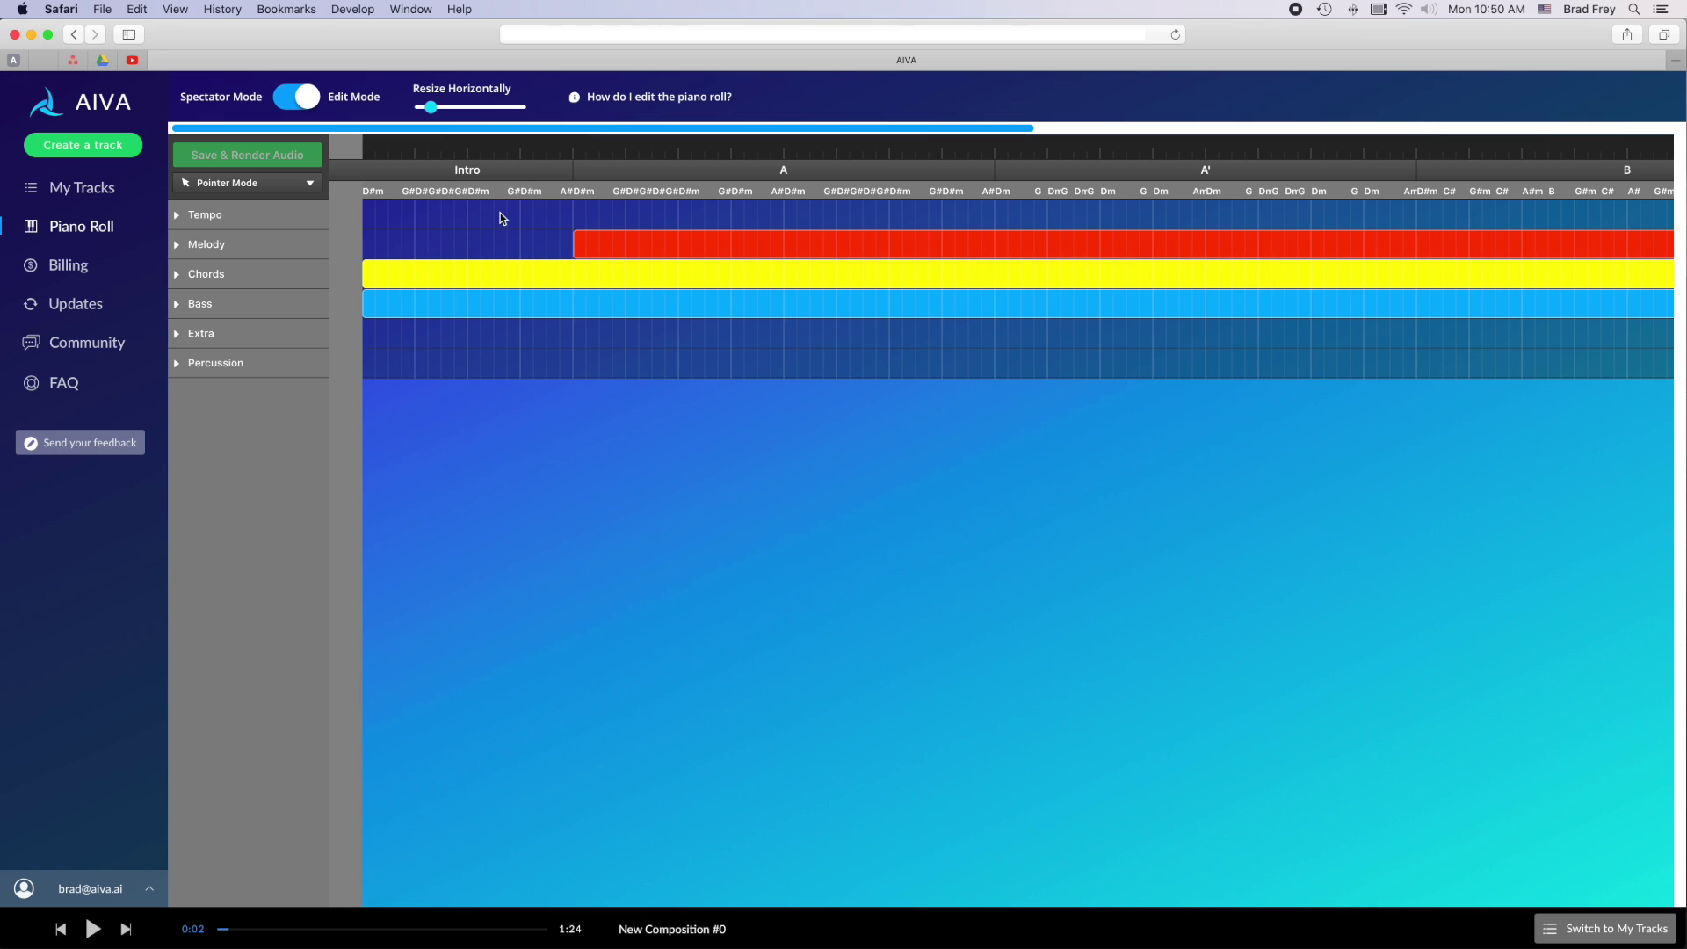
# Switch the Piano Roll to Spectator Mode to view the composition's notes
pyautogui.click(296, 103)
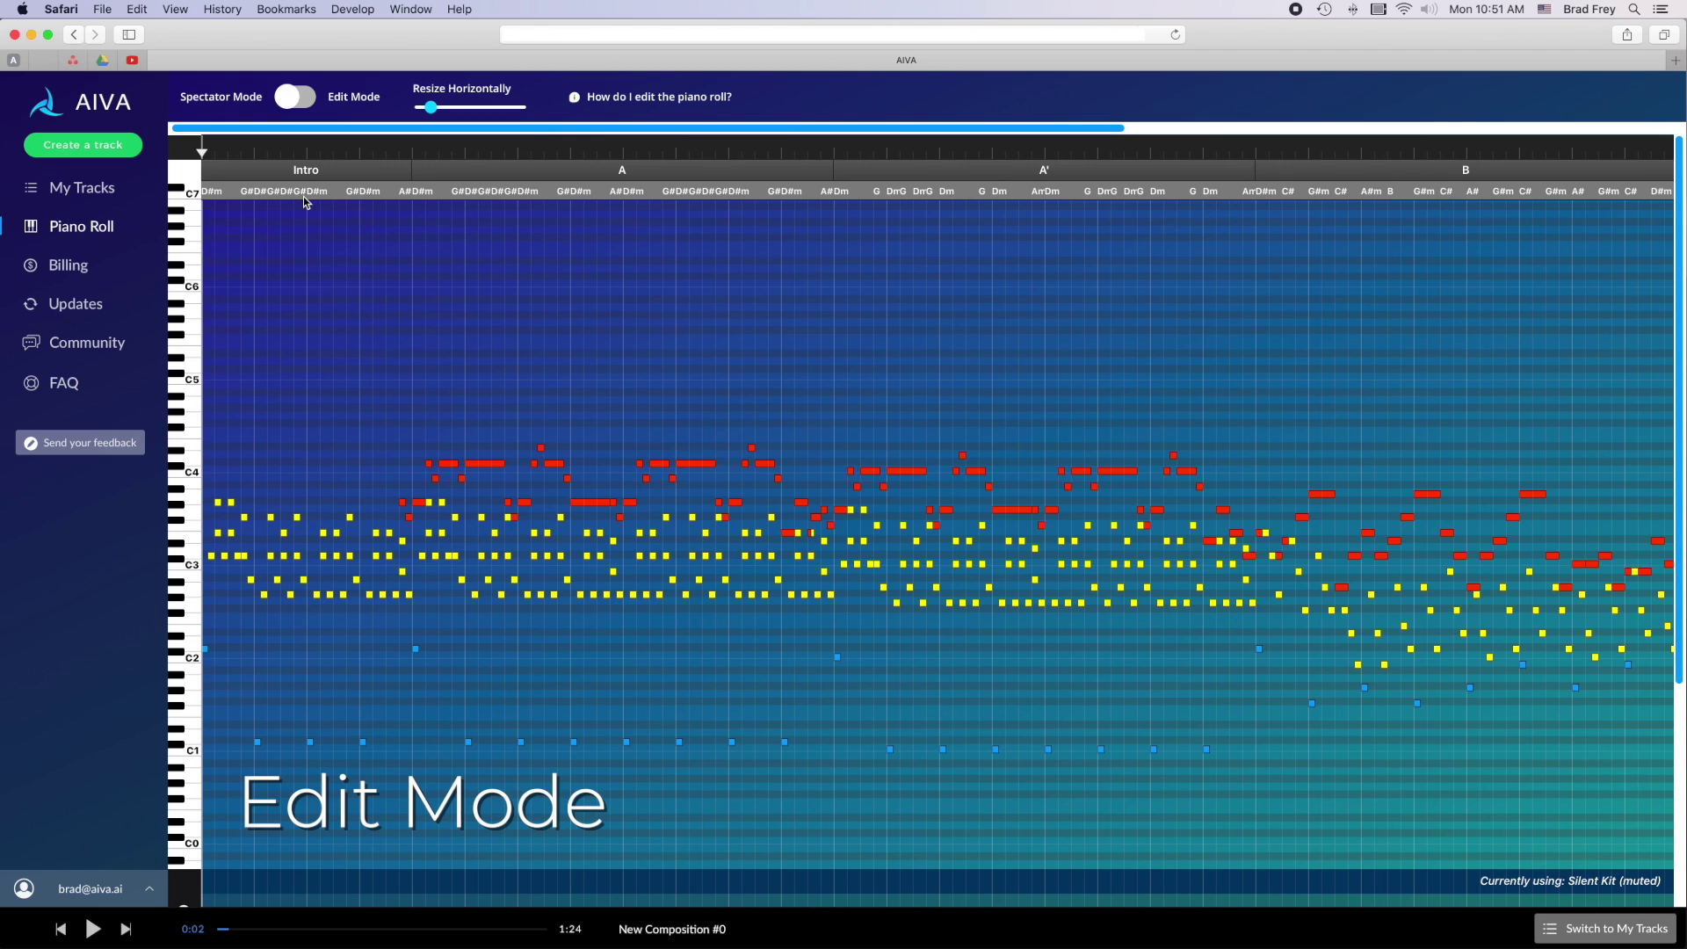
# Return to Edit Mode and expand Melody into Violas - Tremolo, Dulcimer and Flute 1 - Legato
pyautogui.click(296, 101)
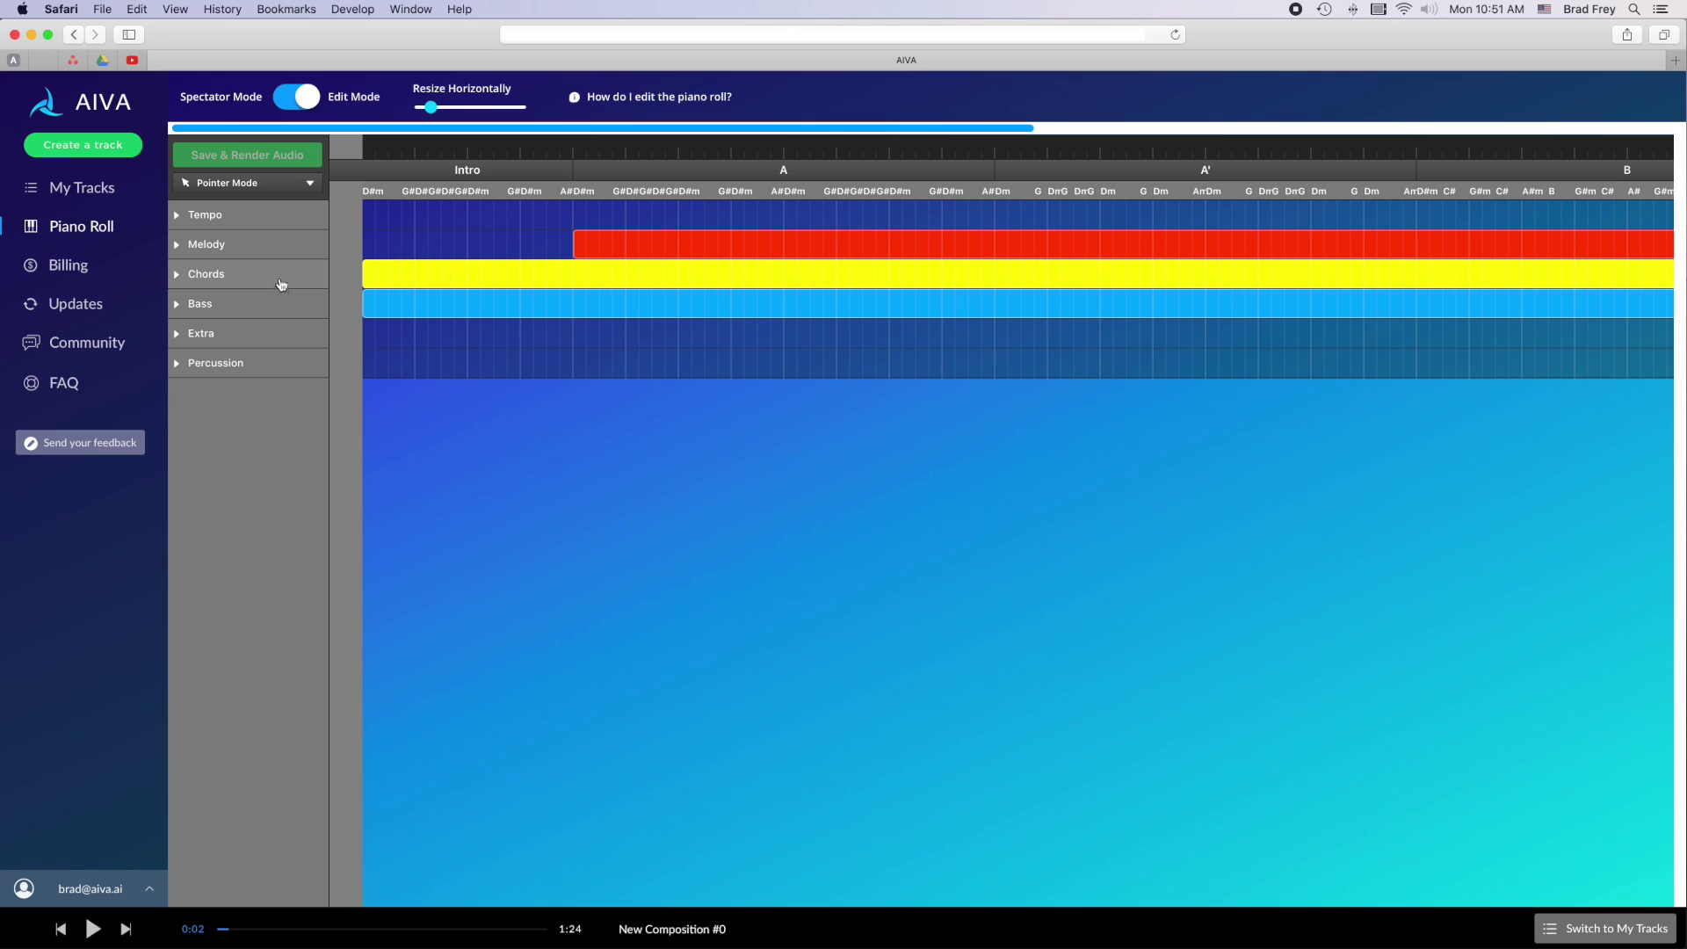
pyautogui.click(284, 249)
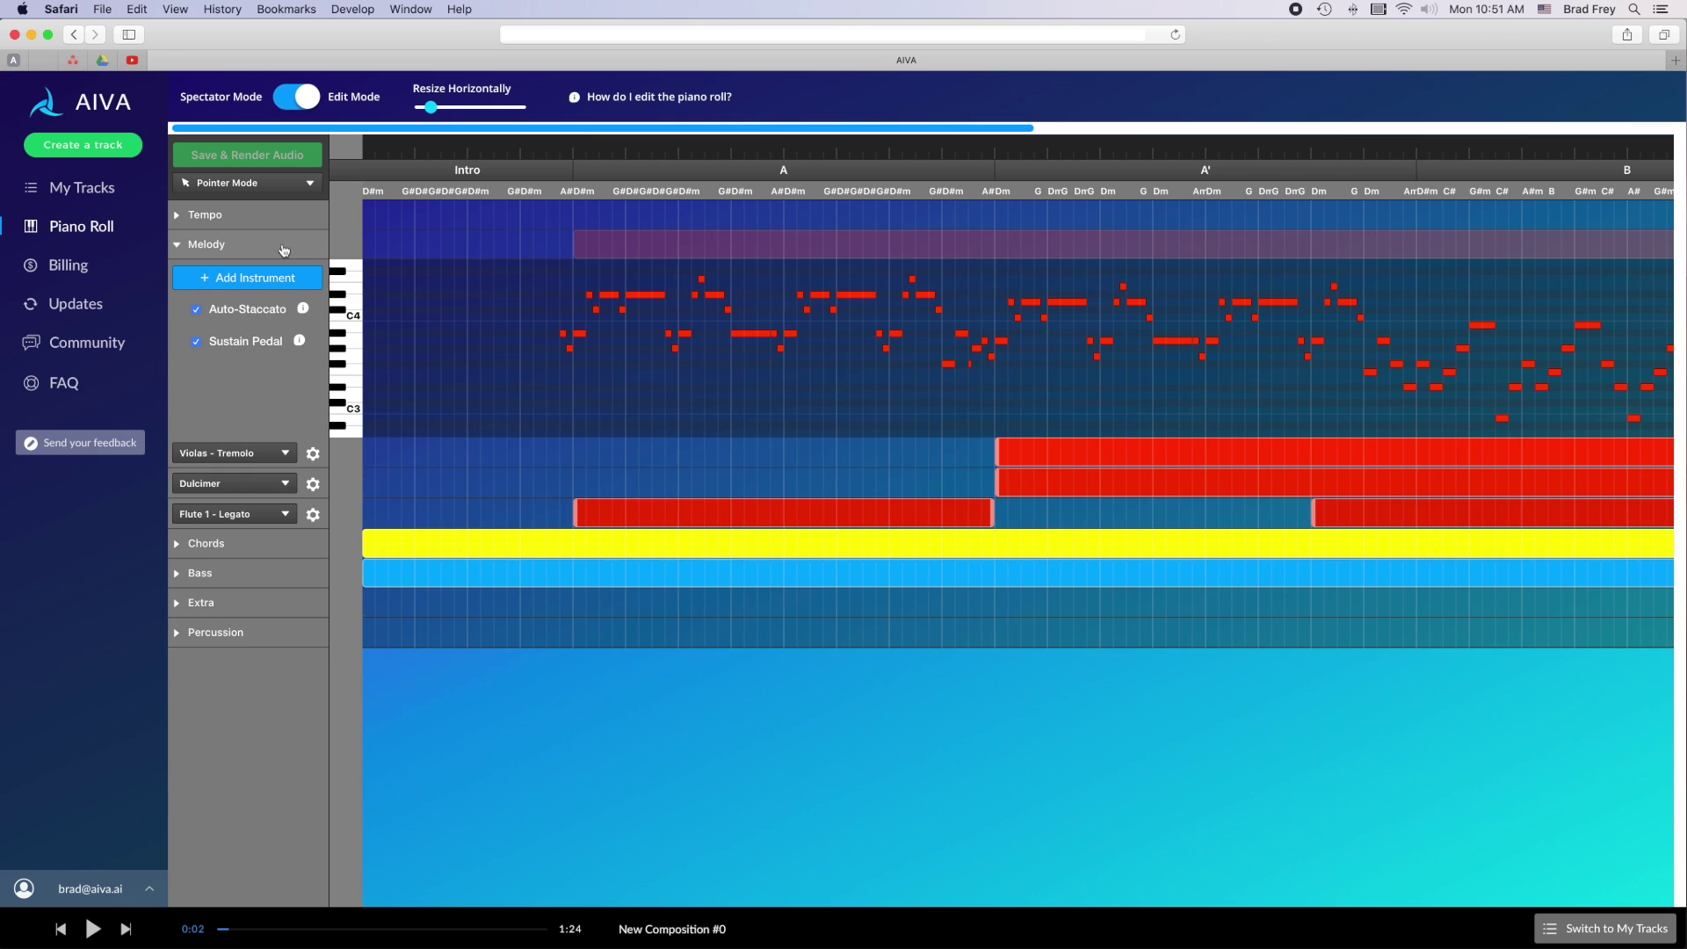
pyautogui.click(281, 454)
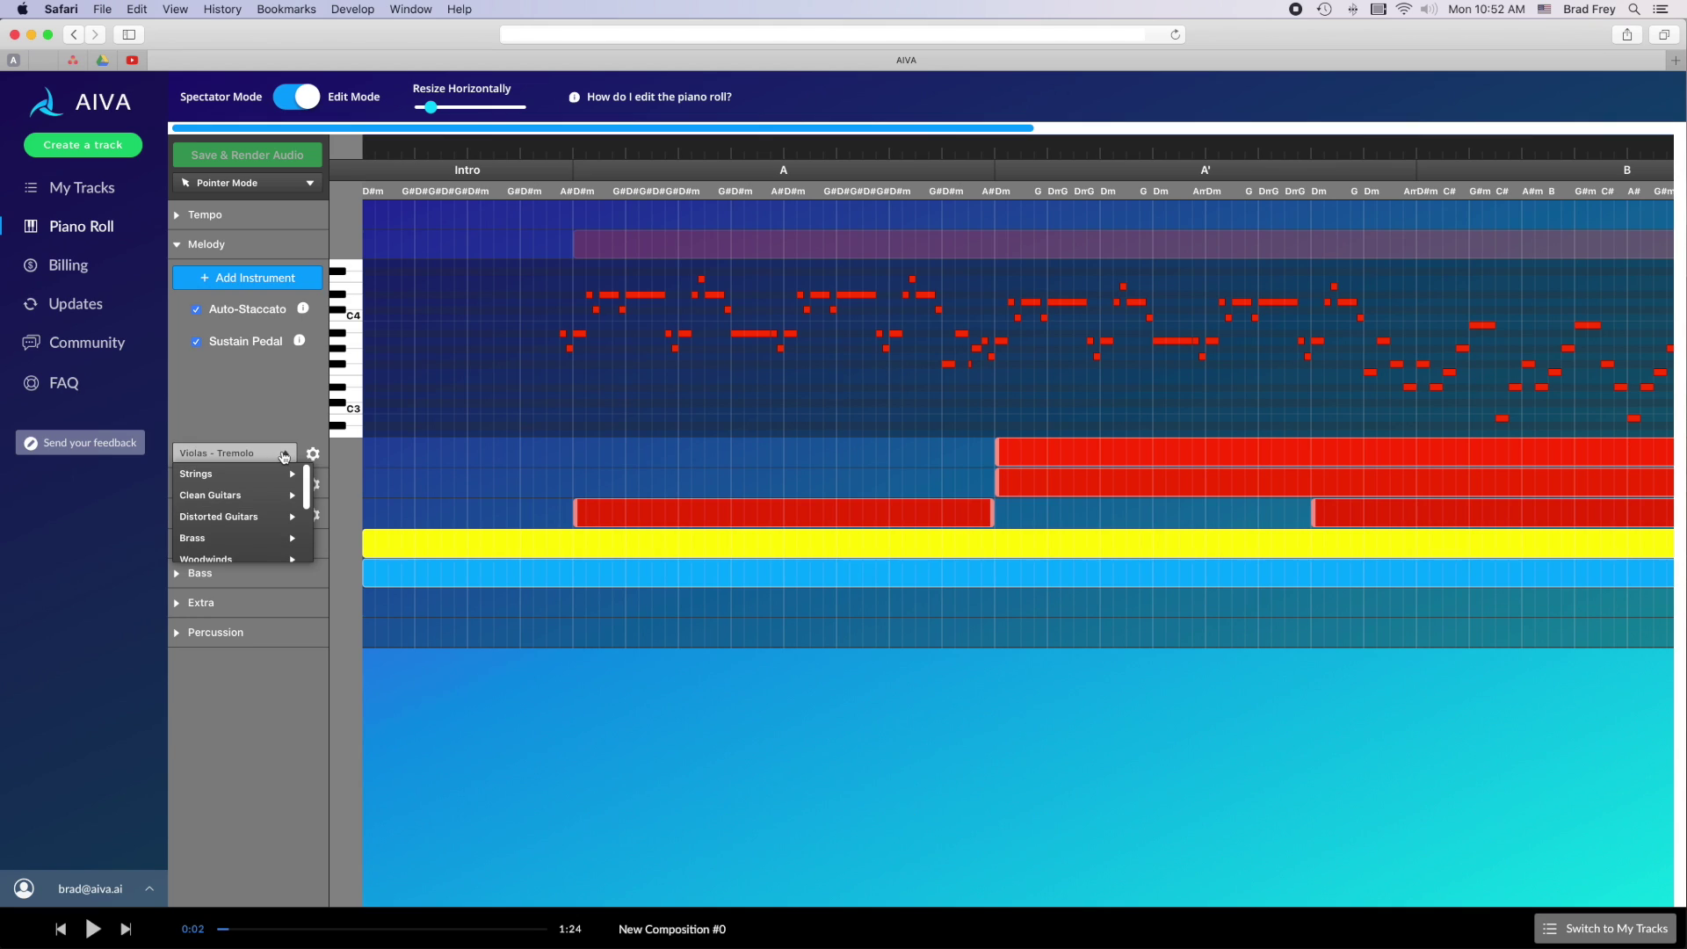
pyautogui.moveTo(263, 495)
pyautogui.moveTo(378, 506)
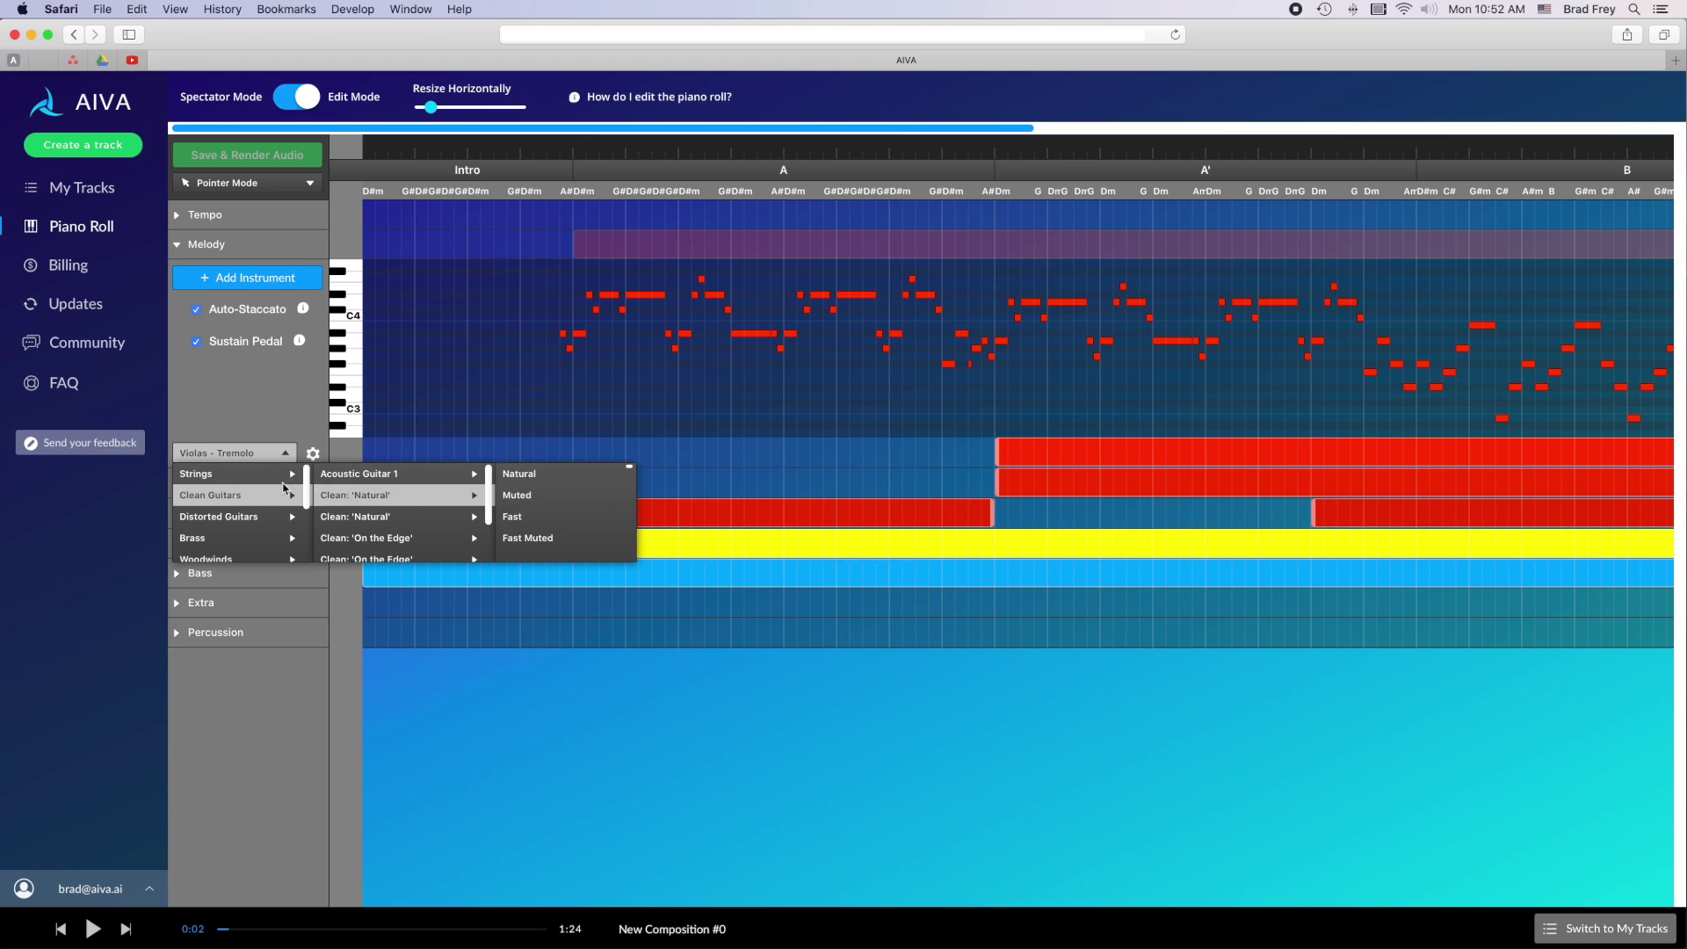
pyautogui.click(236, 454)
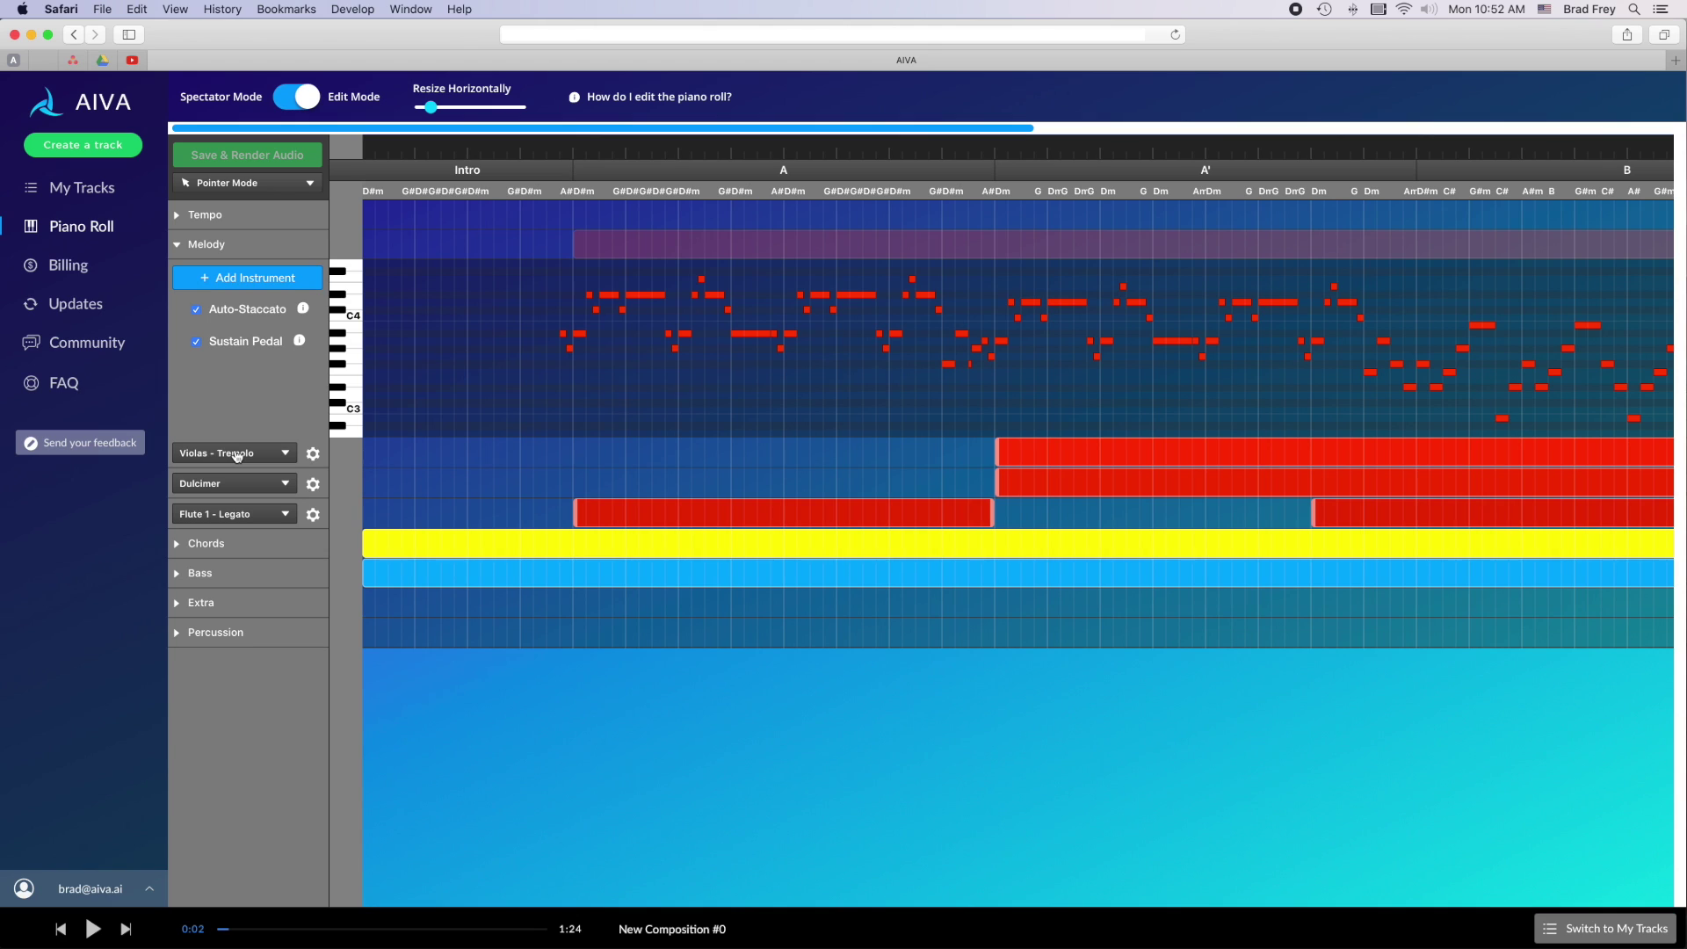
pyautogui.click(238, 278)
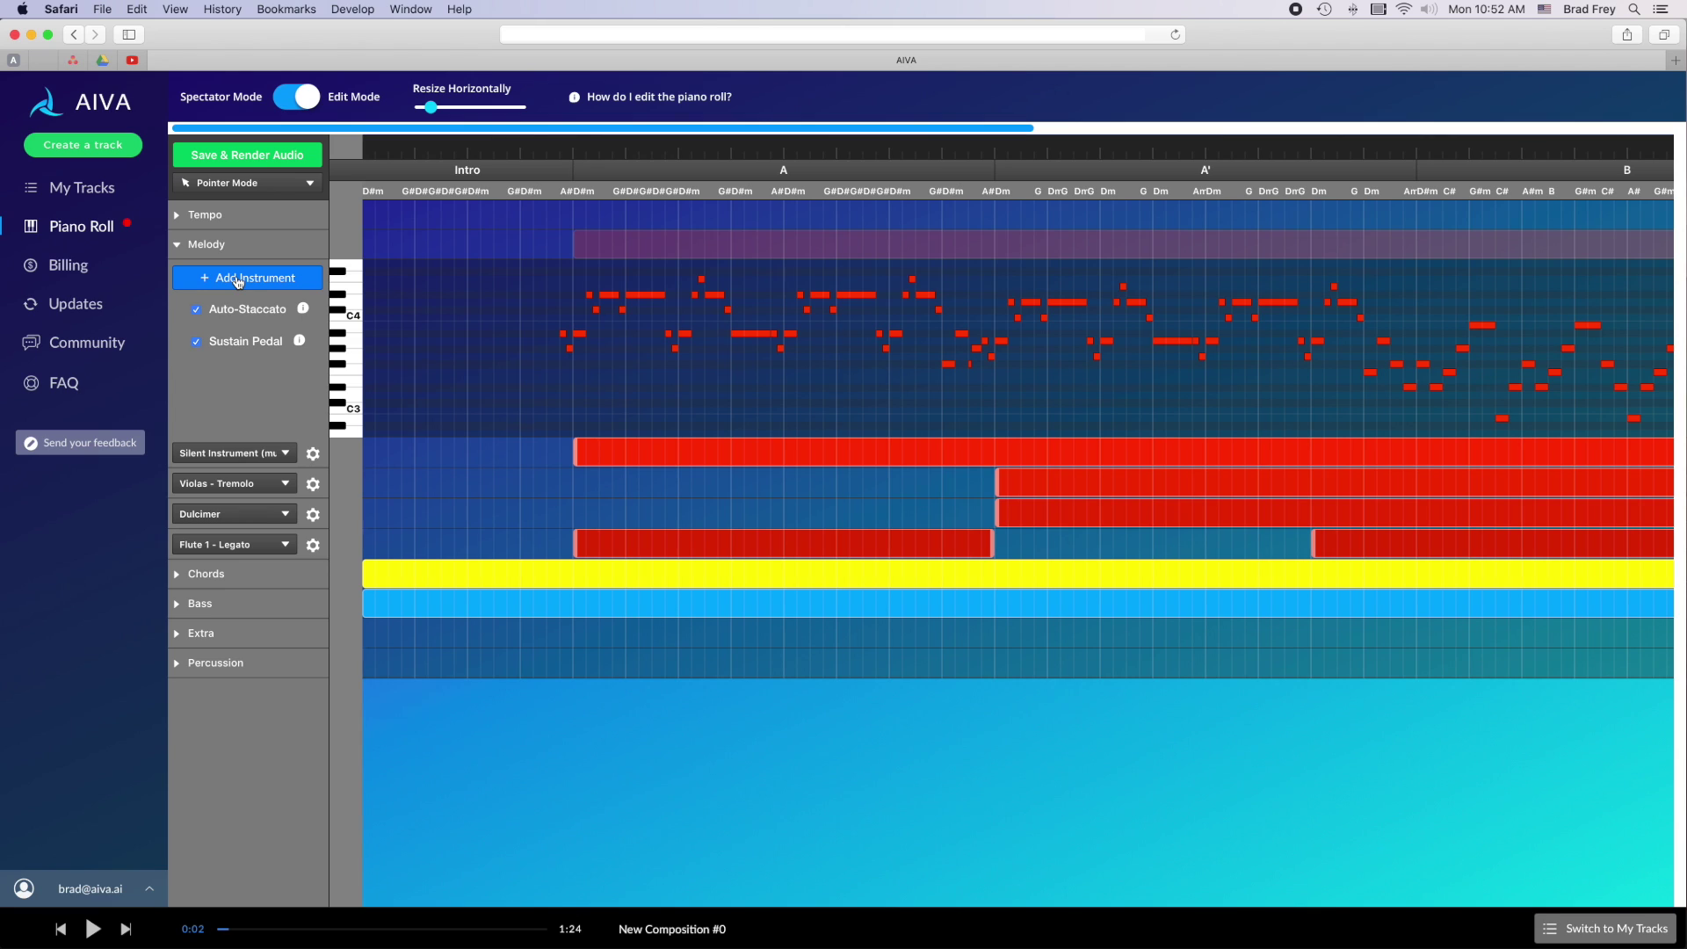
pyautogui.click(249, 459)
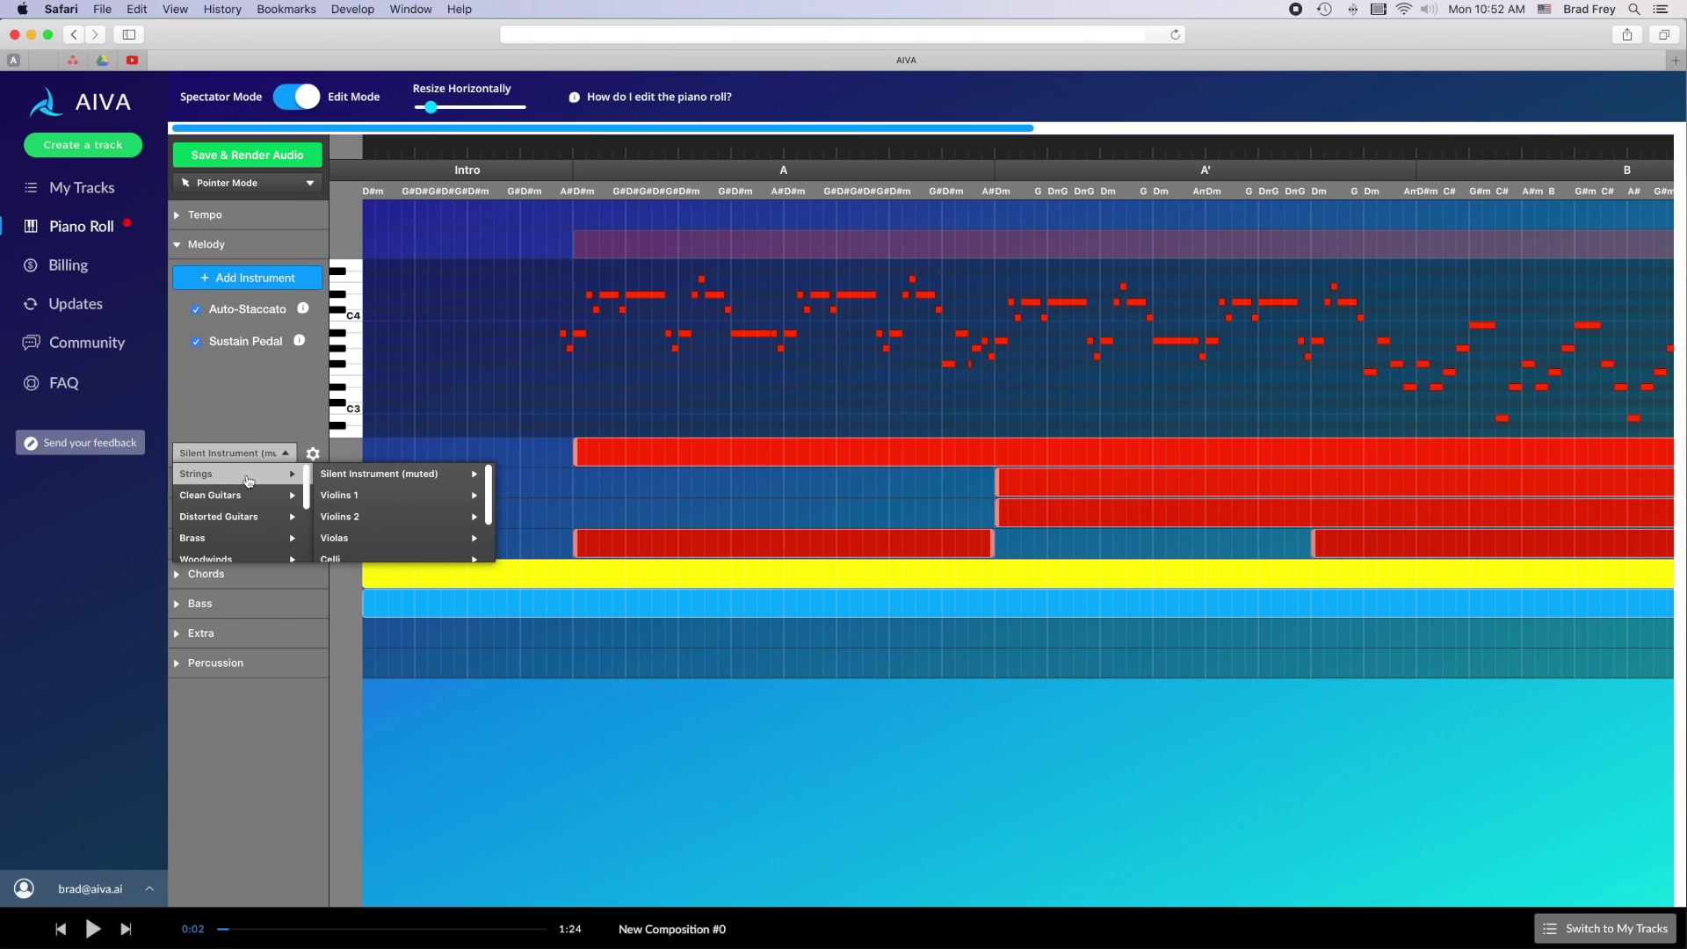
pyautogui.click(262, 418)
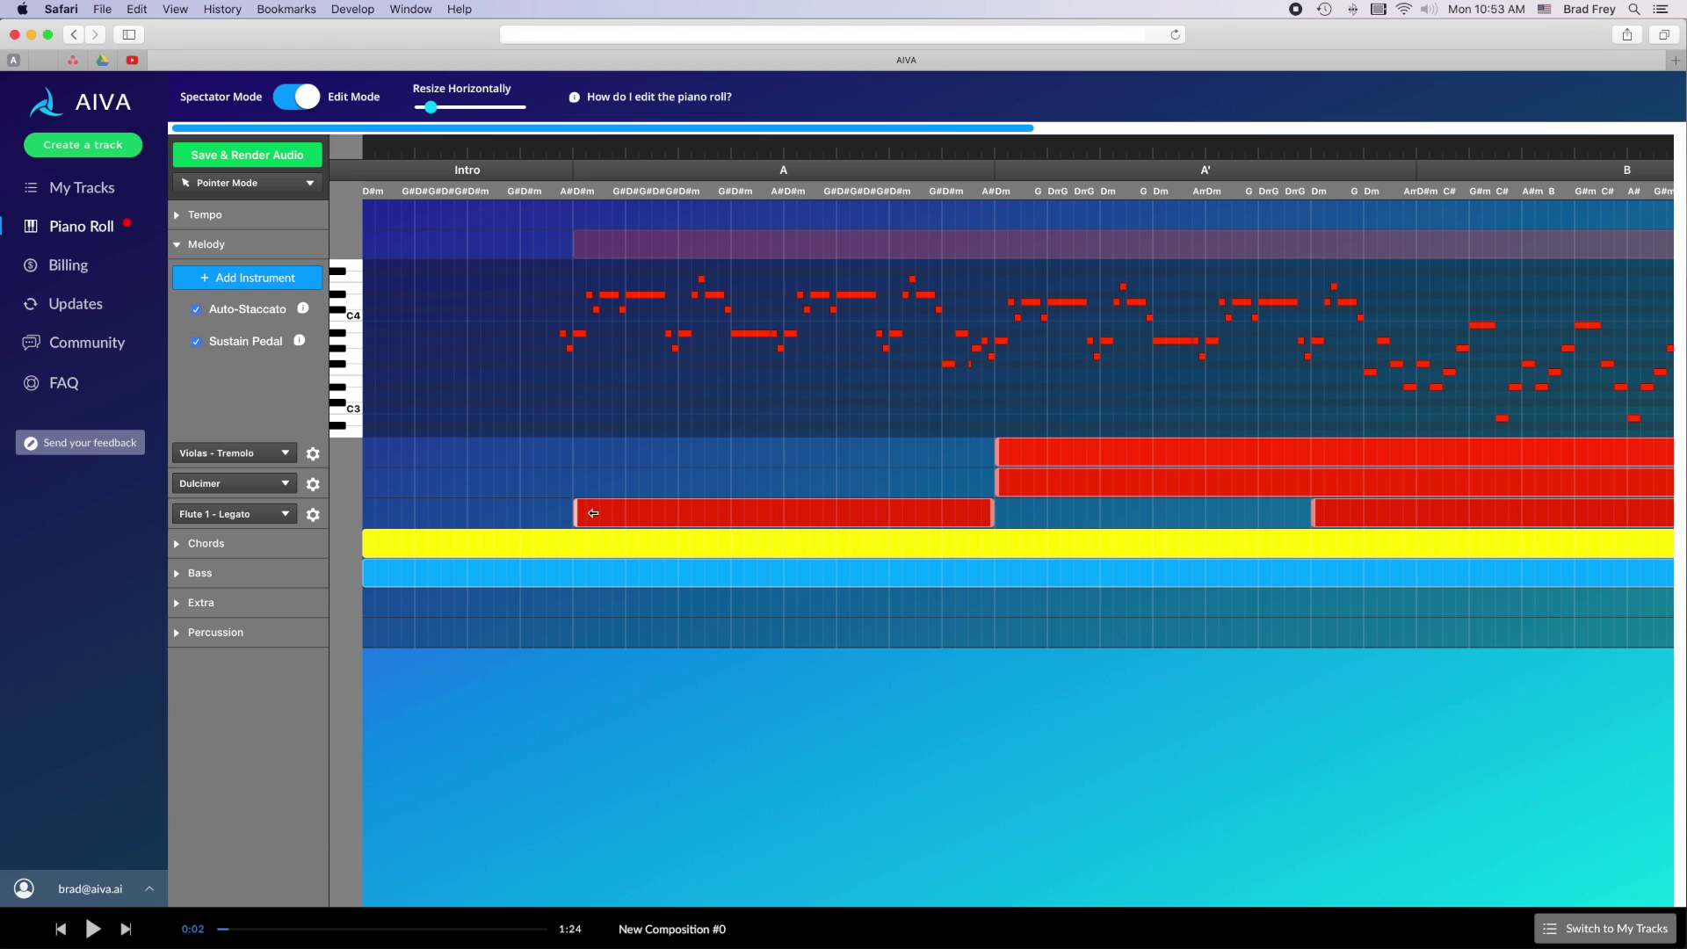
pyautogui.moveTo(632, 515); pyautogui.dragTo(691, 518)
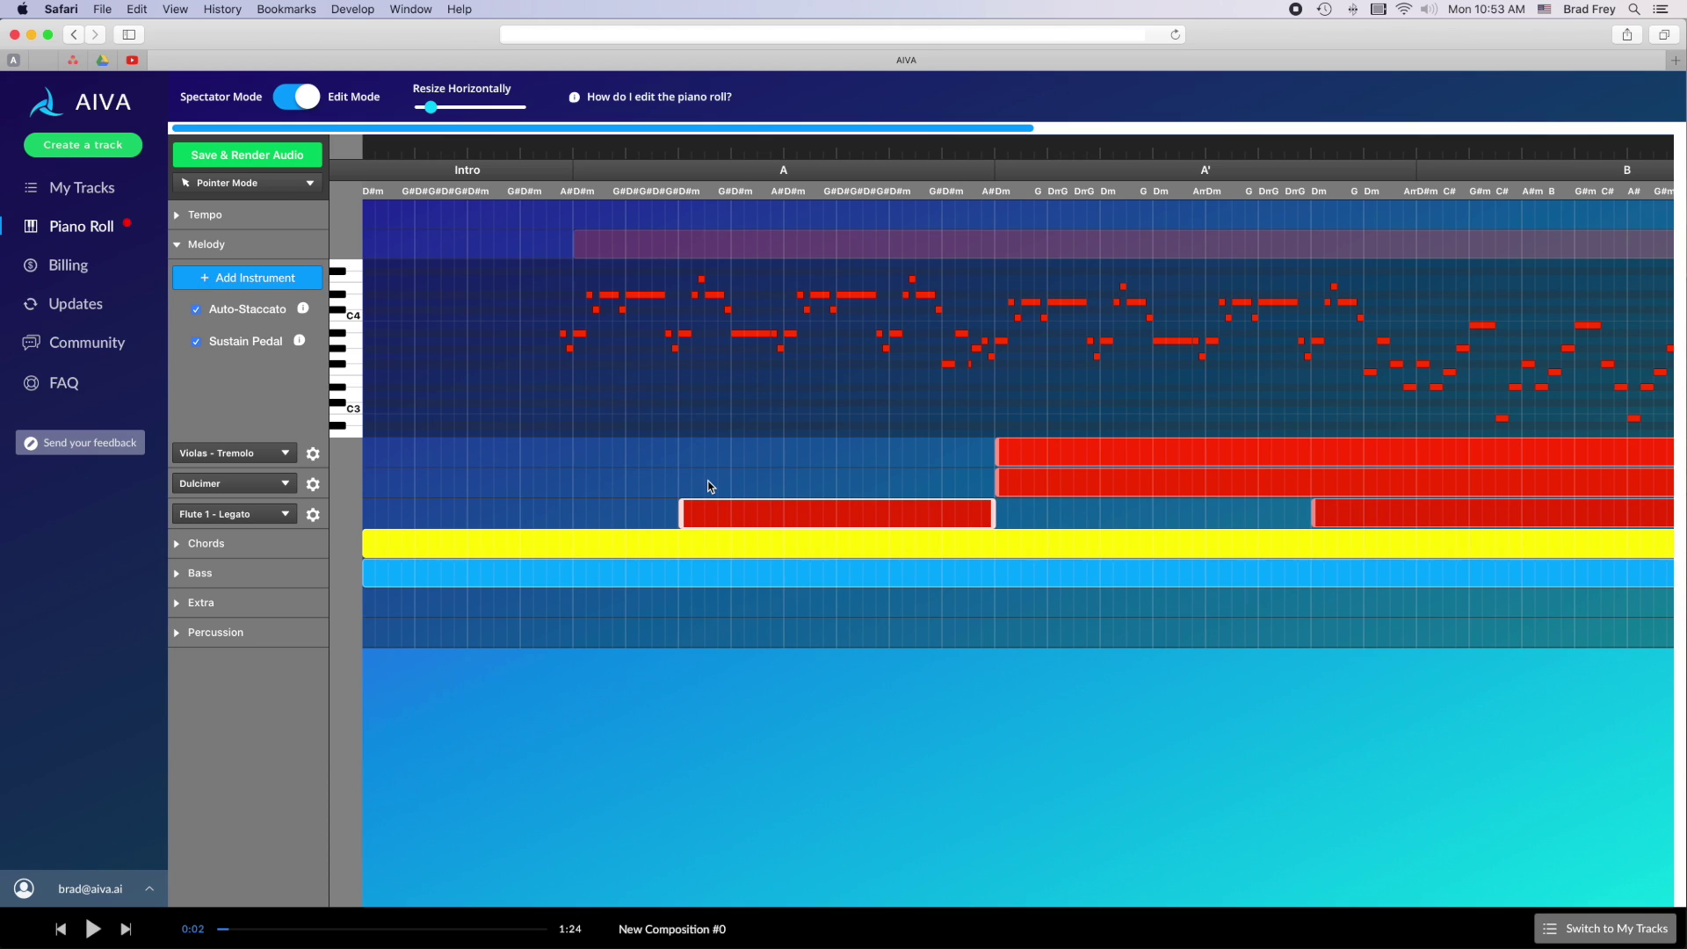
pyautogui.doubleClick(730, 514)
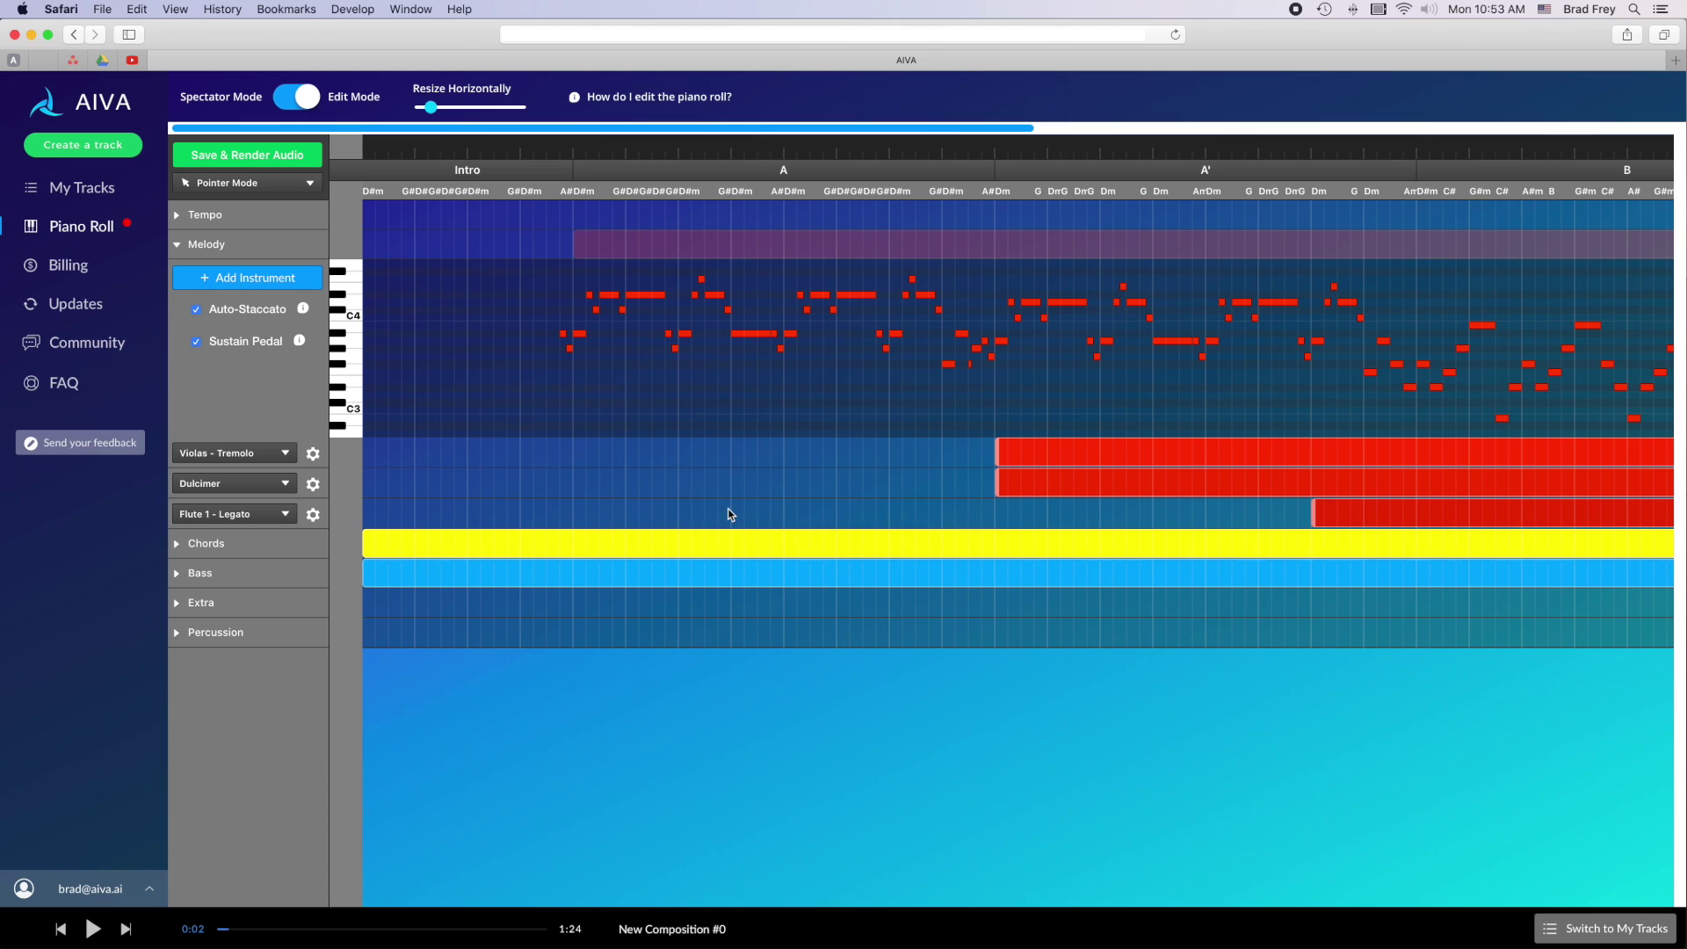
pyautogui.click(309, 184)
pyautogui.click(273, 226)
pyautogui.moveTo(1017, 482); pyautogui.dragTo(1037, 492)
pyautogui.press('super+z')
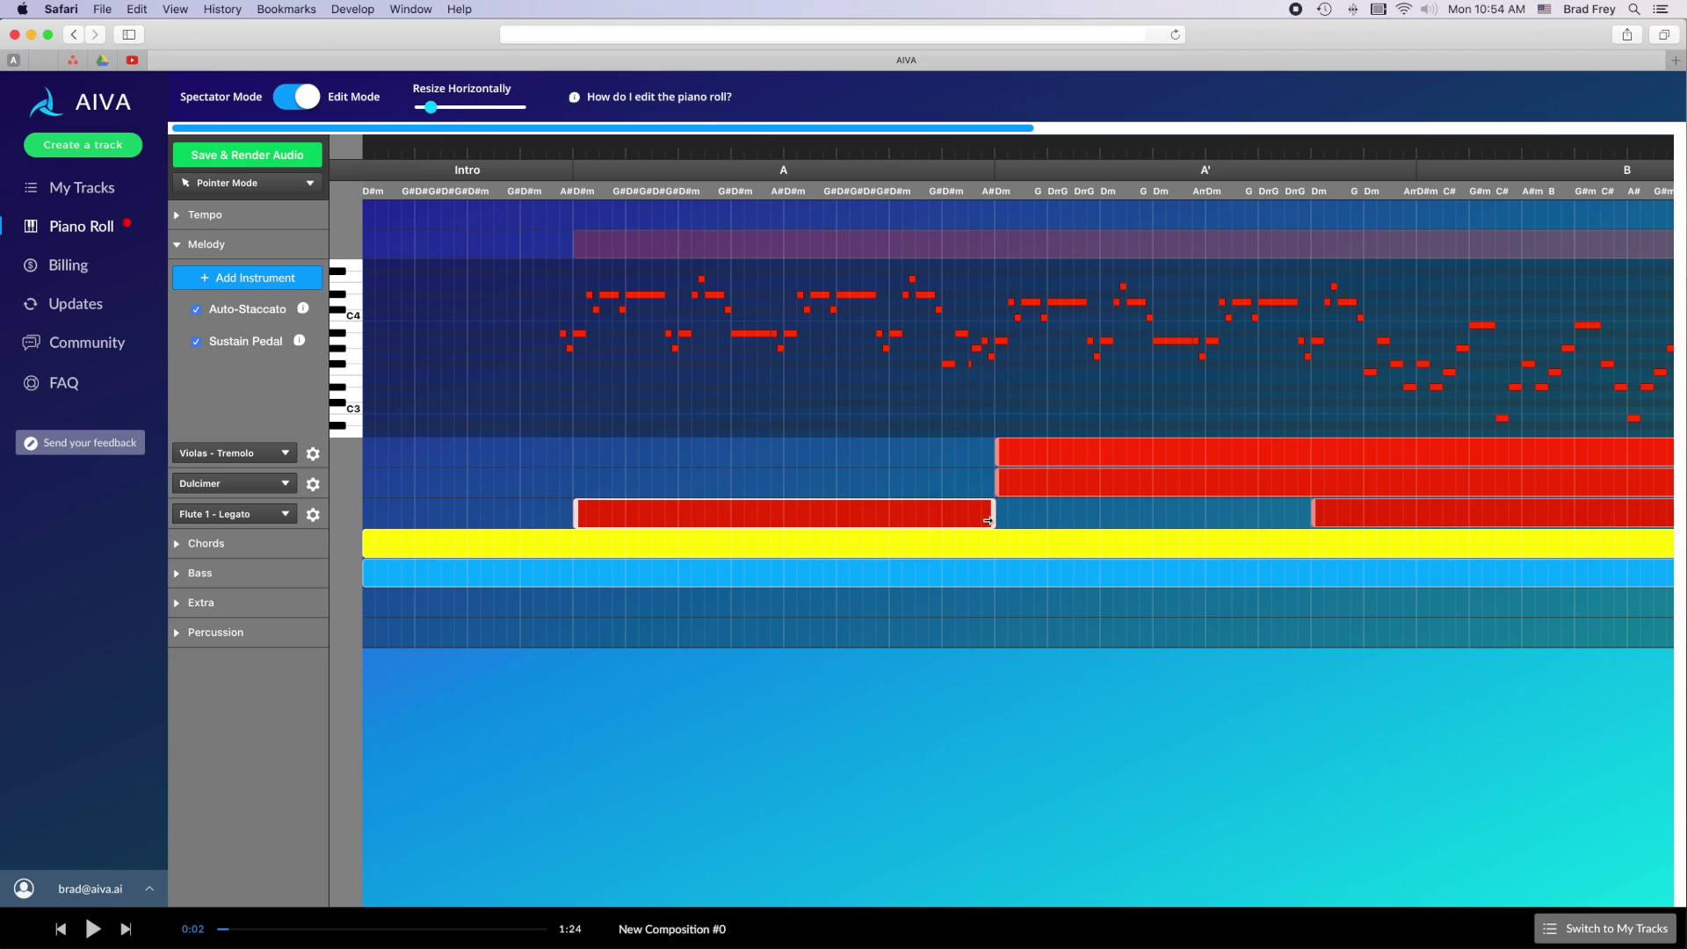
pyautogui.click(288, 515)
pyautogui.moveTo(286, 537)
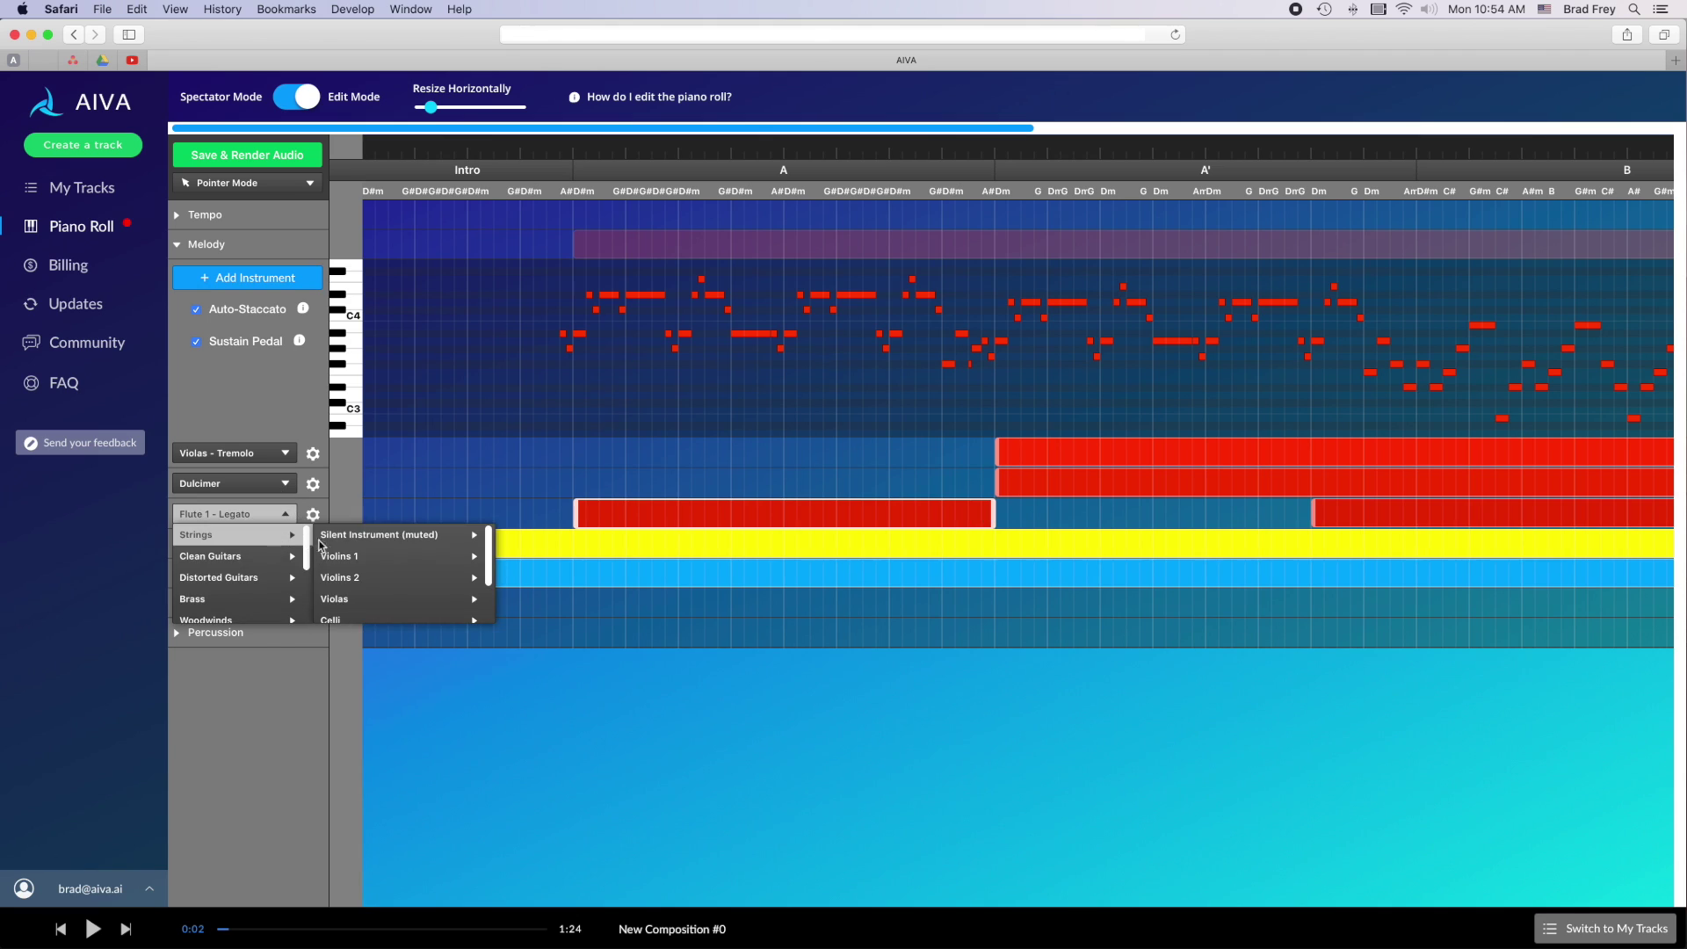
pyautogui.moveTo(393, 546)
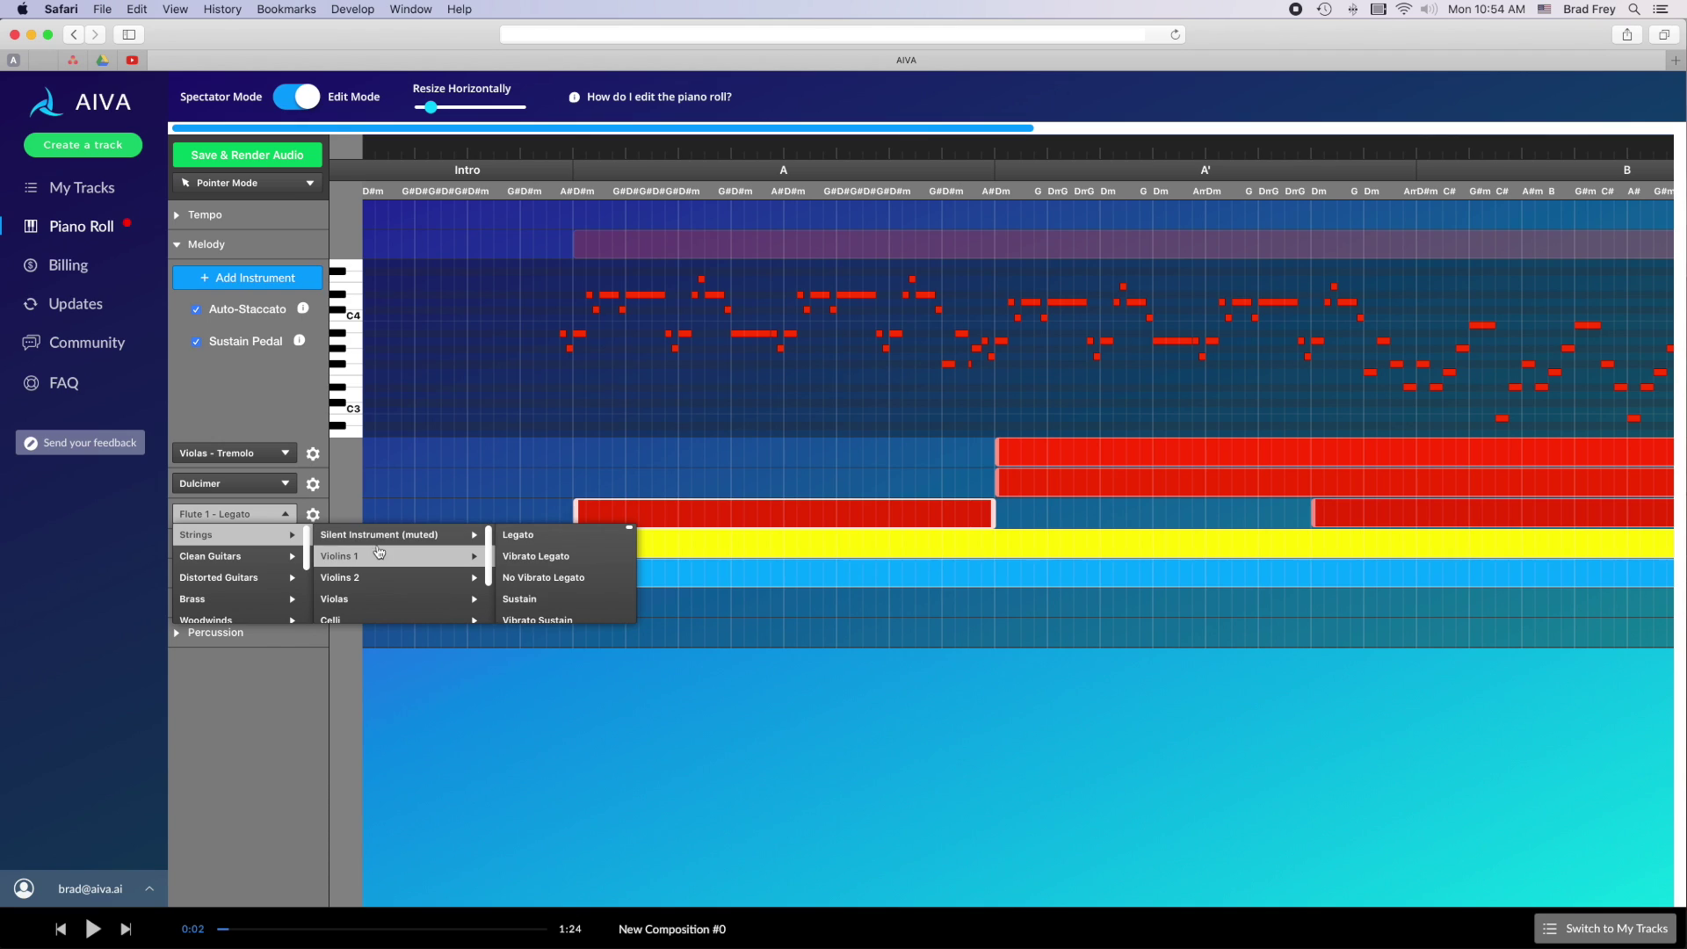
pyautogui.click(232, 514)
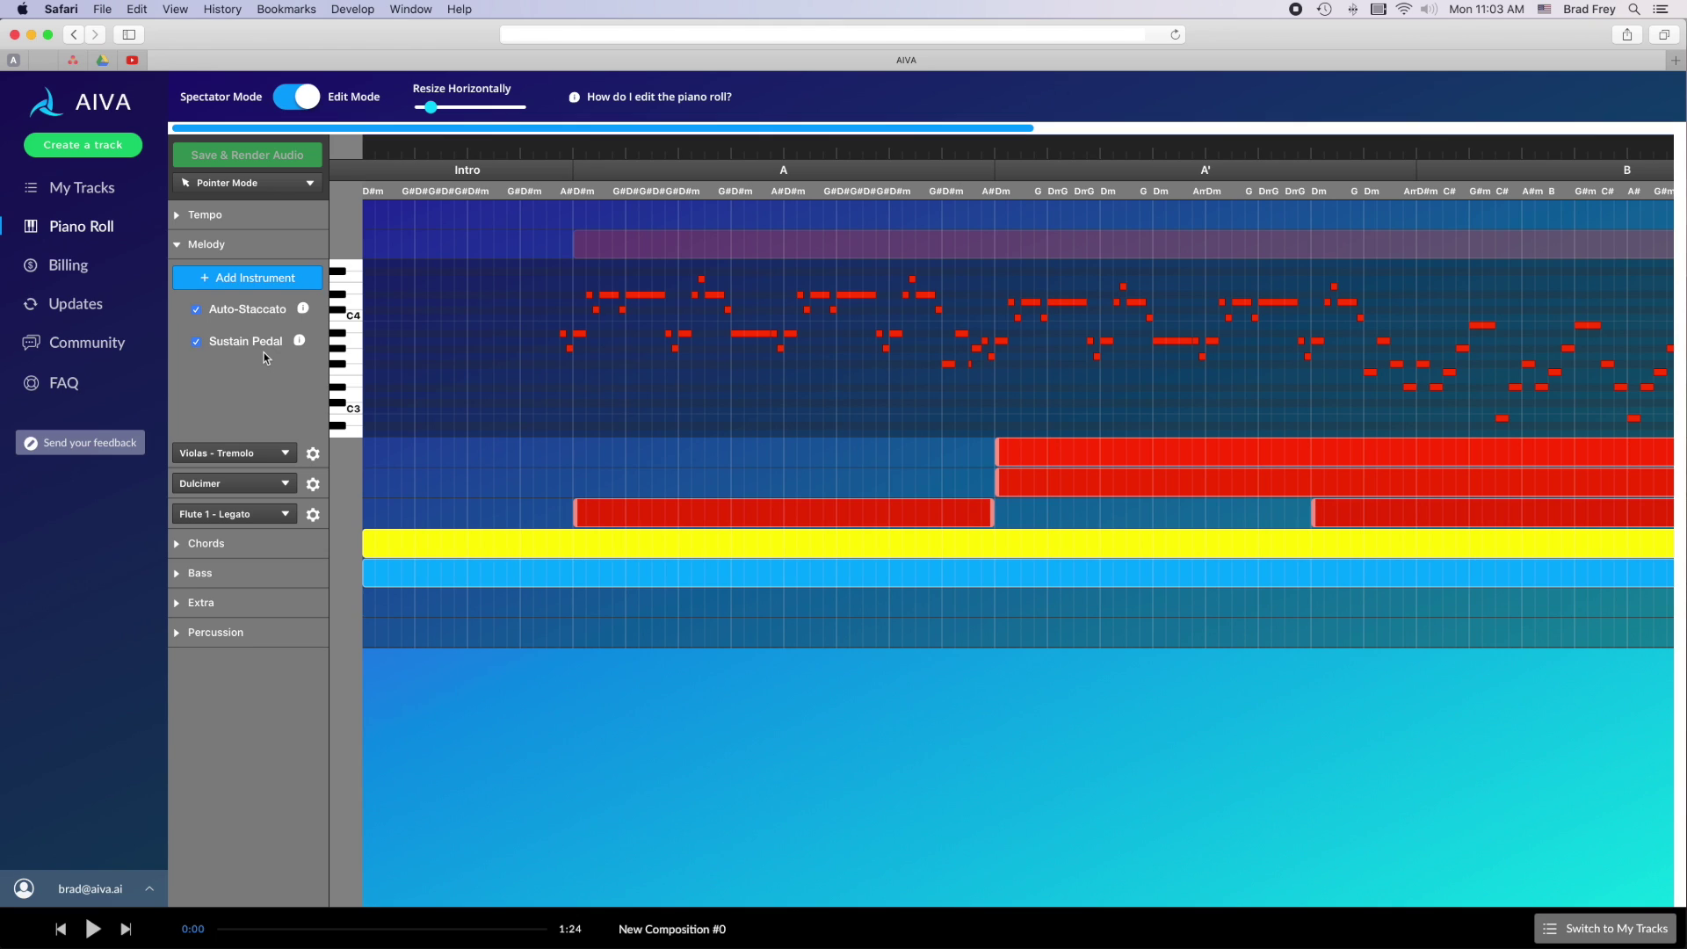
pyautogui.click(313, 456)
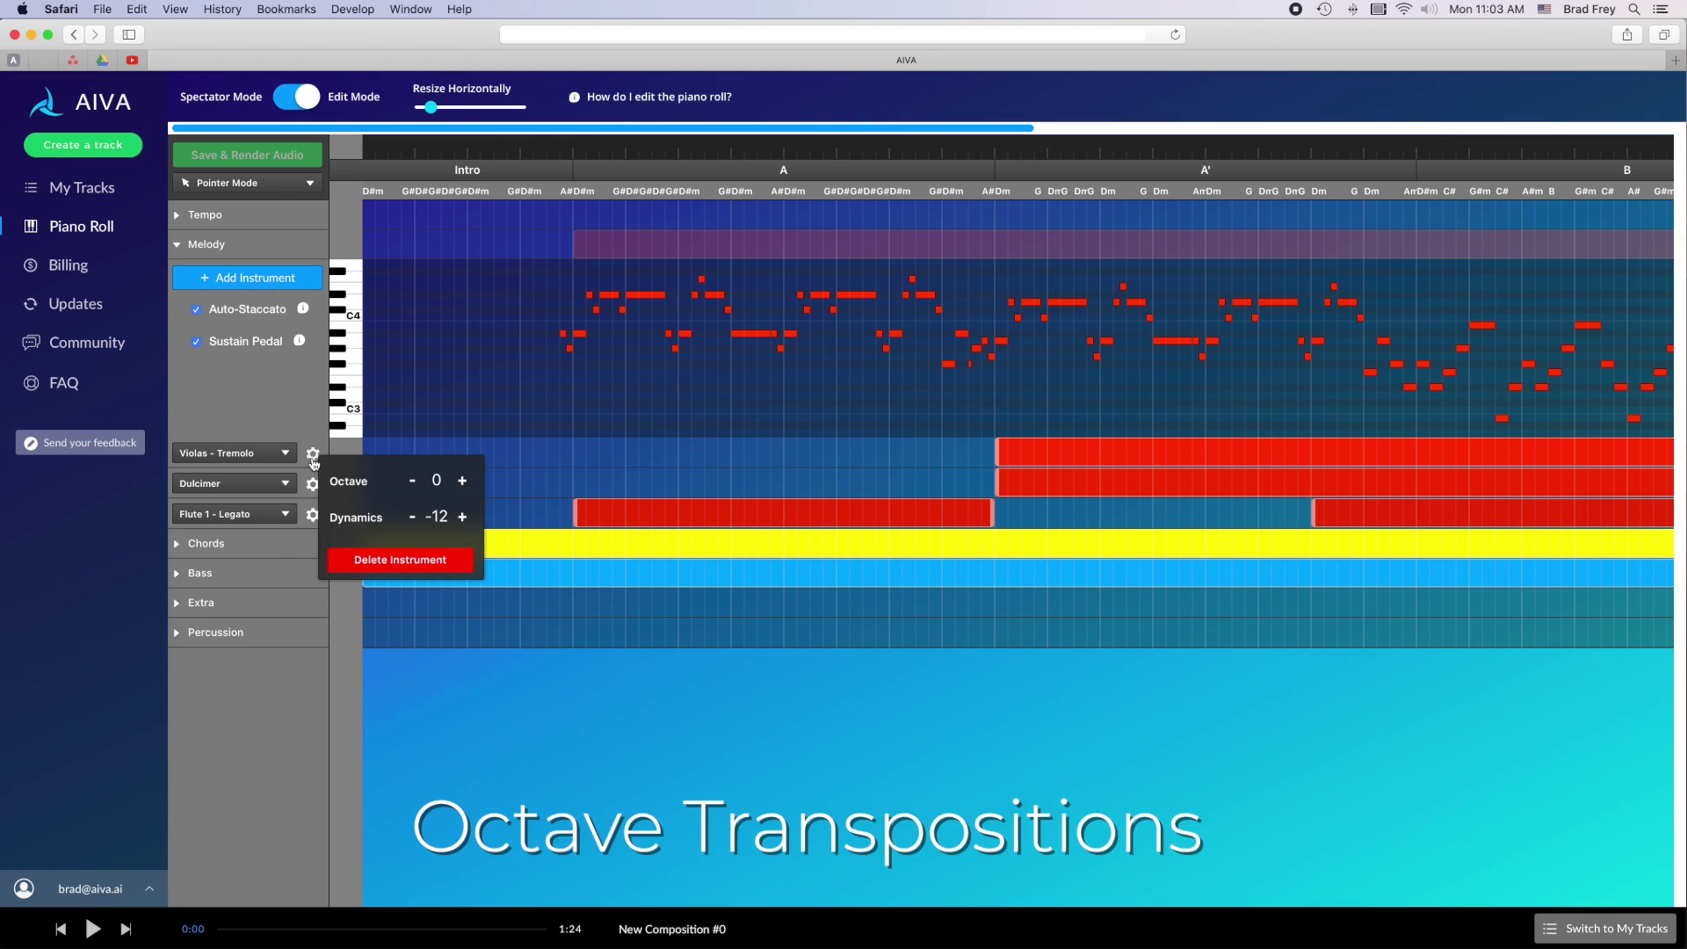
pyautogui.click(463, 484)
pyautogui.click(463, 483)
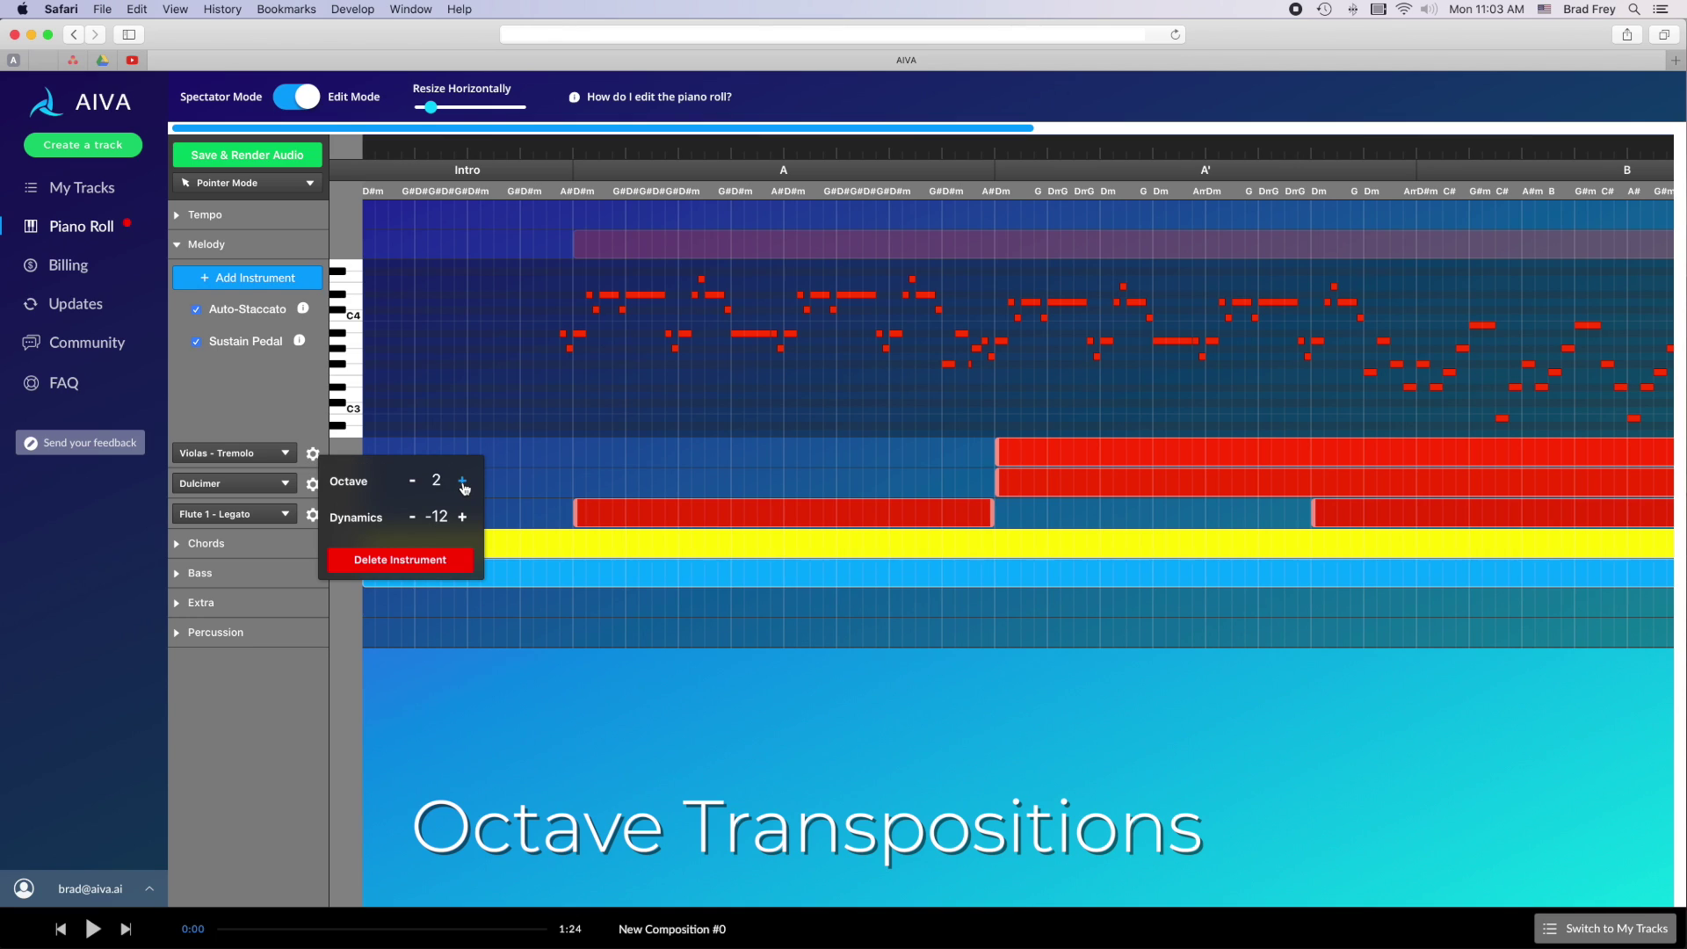
pyautogui.click(412, 483)
pyautogui.click(413, 483)
pyautogui.click(412, 483)
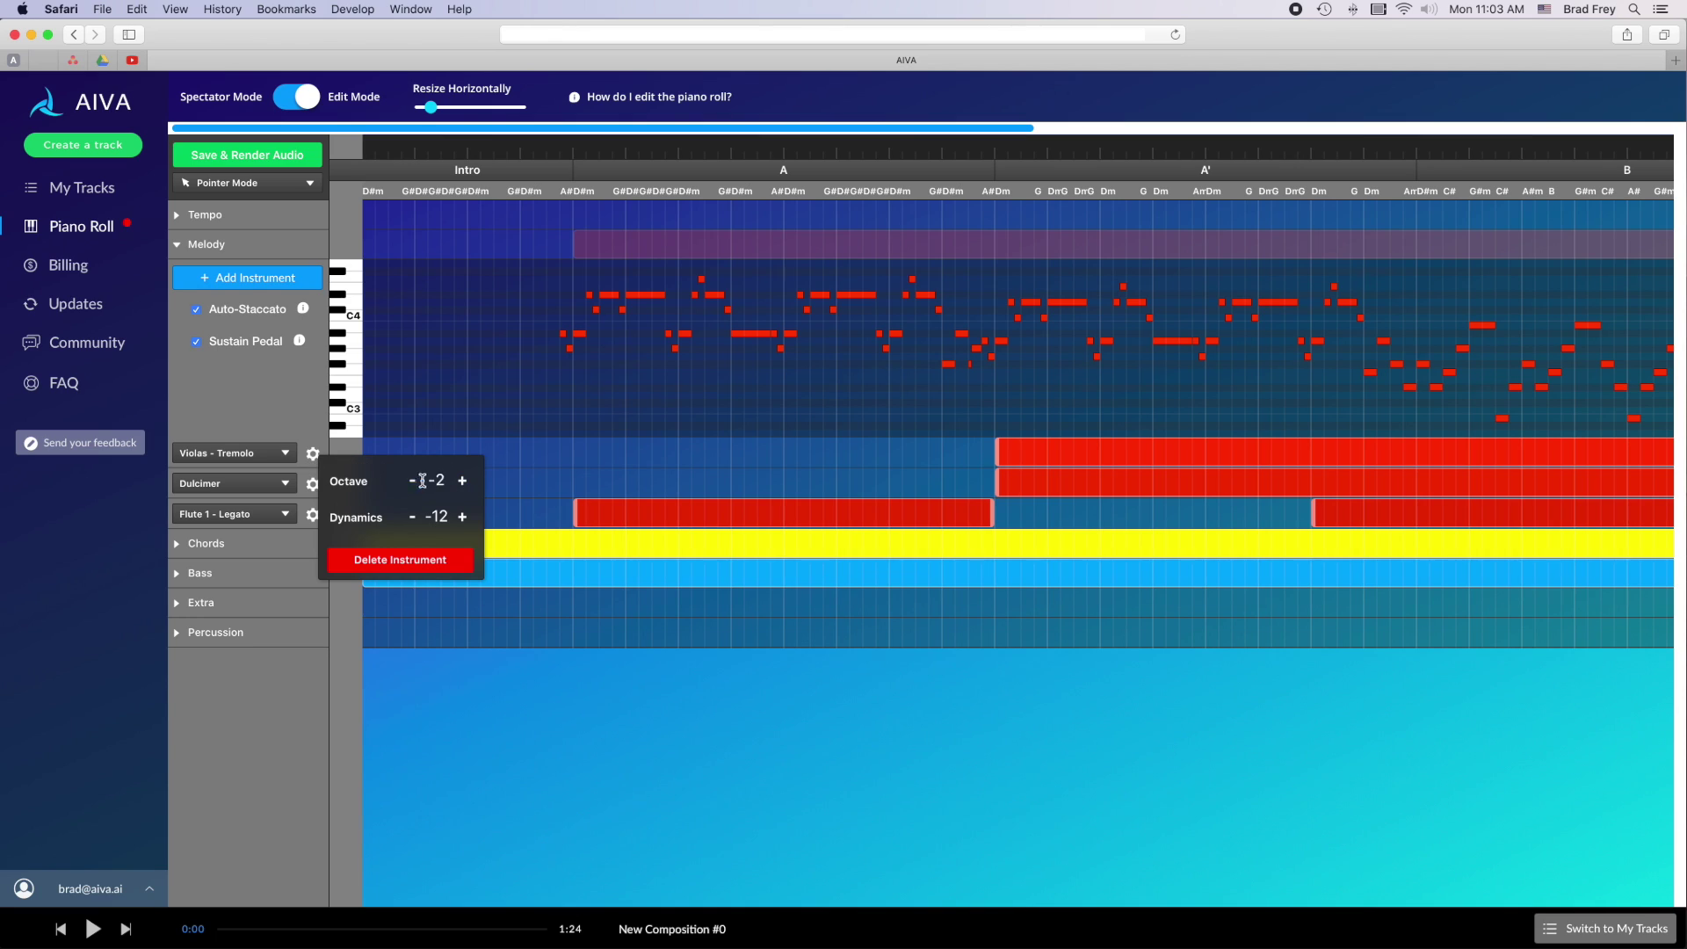
pyautogui.click(413, 484)
pyautogui.click(463, 483)
pyautogui.click(462, 483)
pyautogui.click(313, 453)
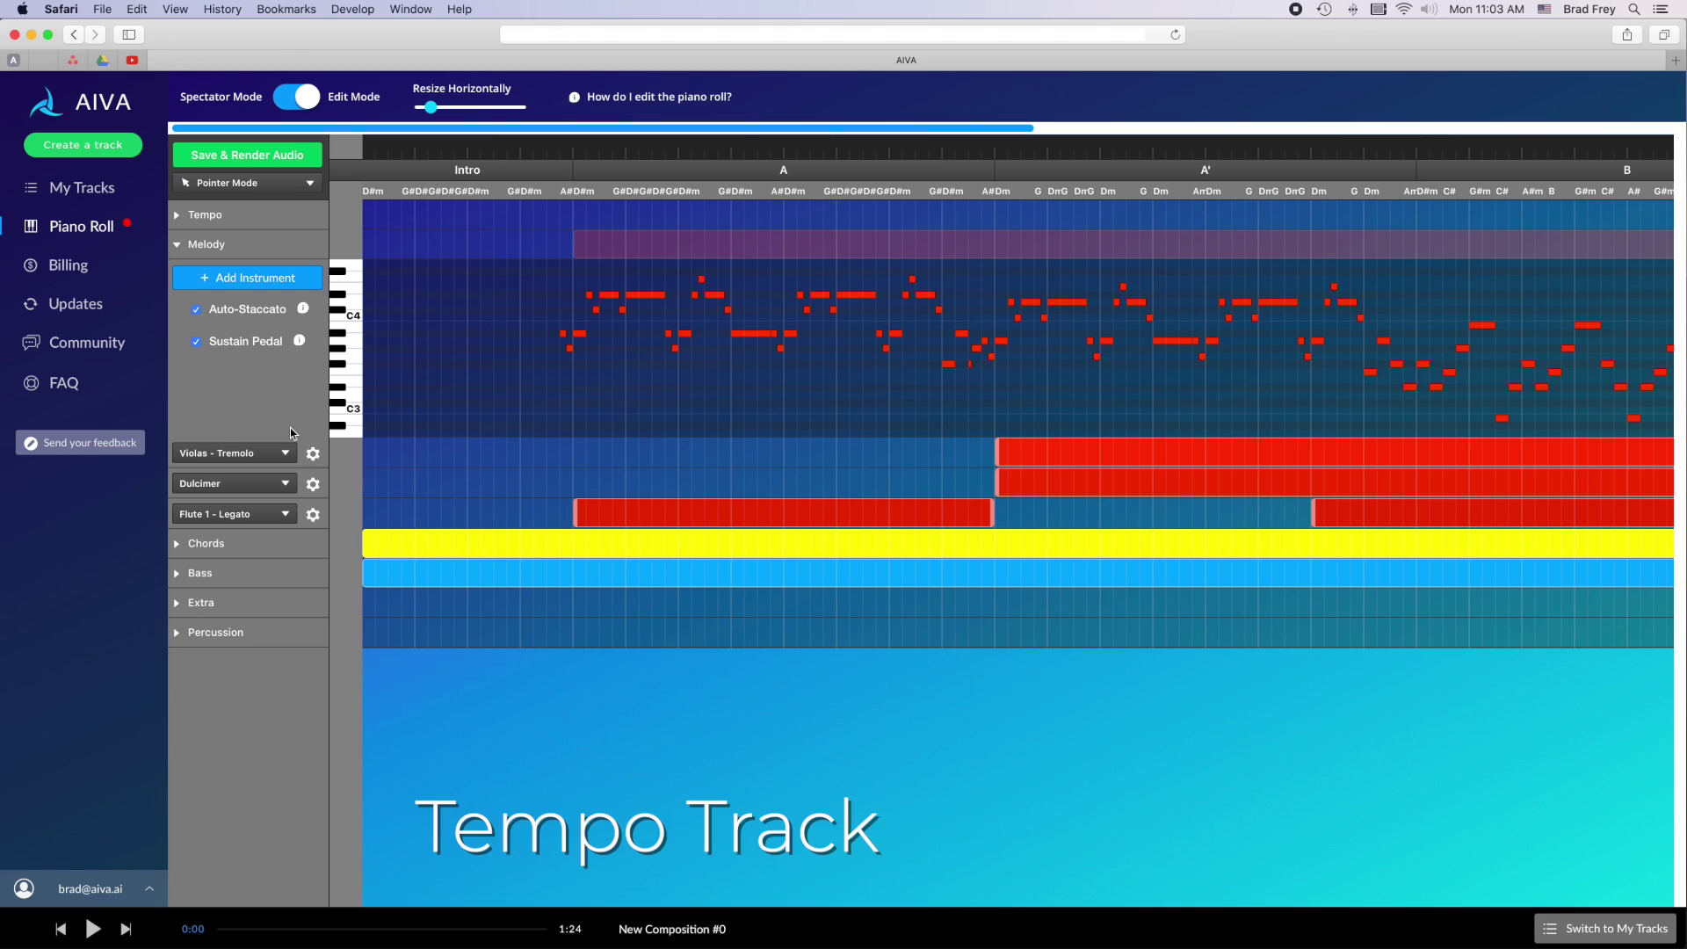
# Expand the Tempo track, enter 120 BPM, then clear the BPM value
pyautogui.click(265, 218)
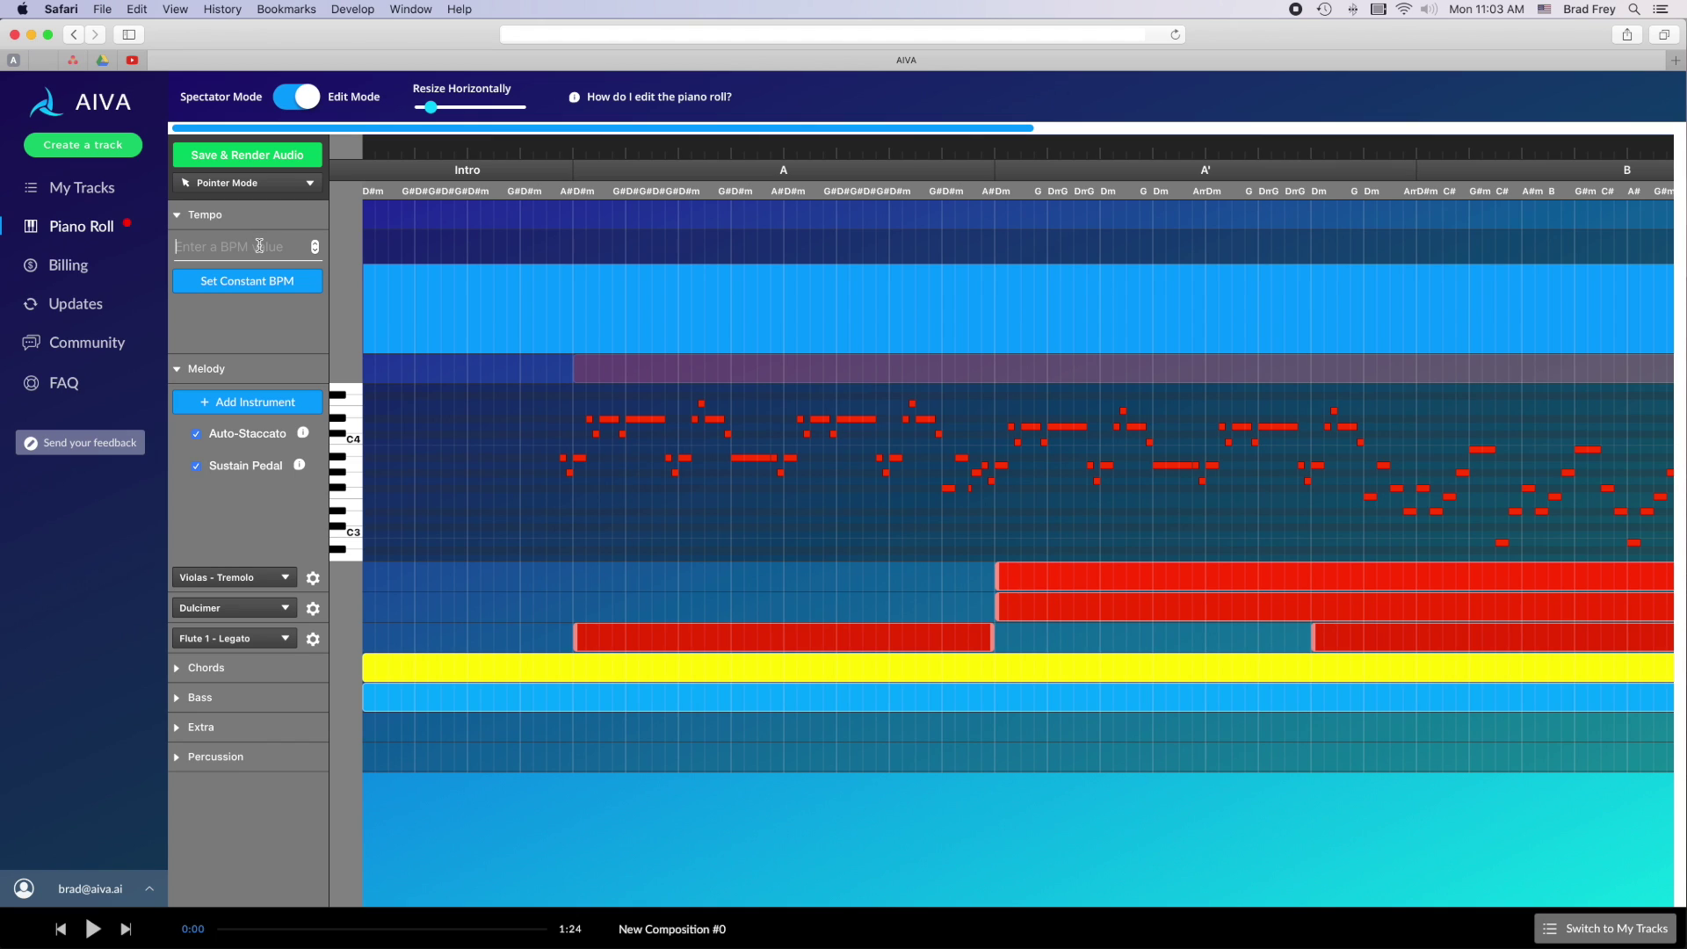
pyautogui.write('120')
pyautogui.press('Return')
# Save New Composition #0 and re-render its audio in the Fantasy Preset list
pyautogui.click(234, 156)
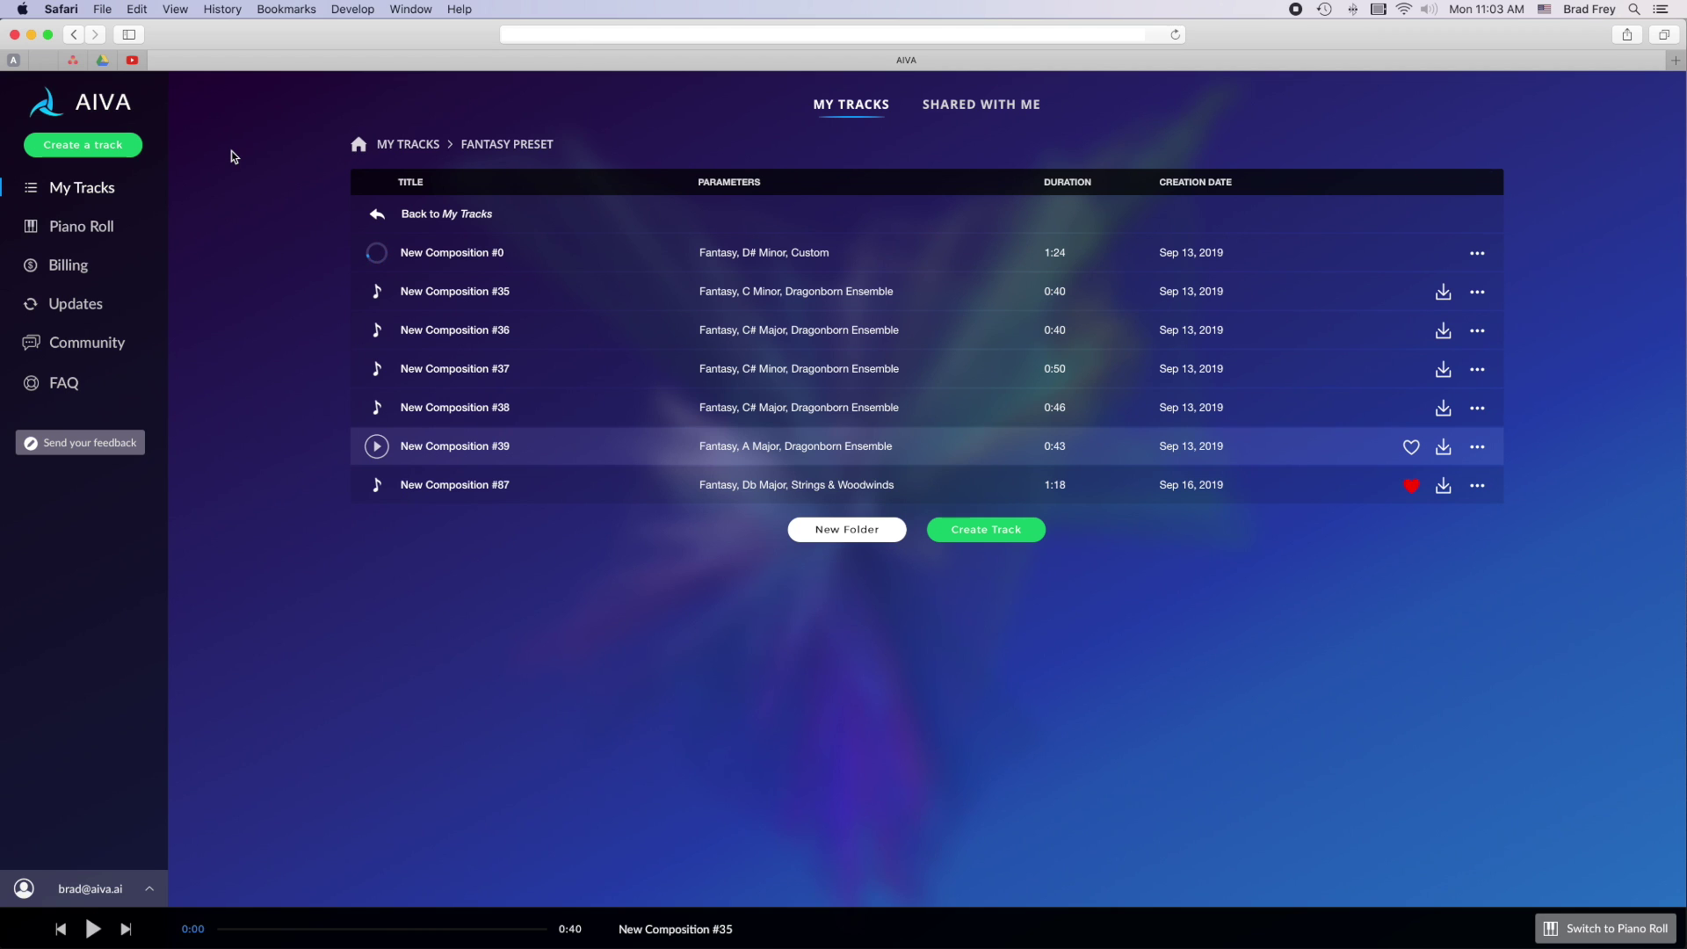